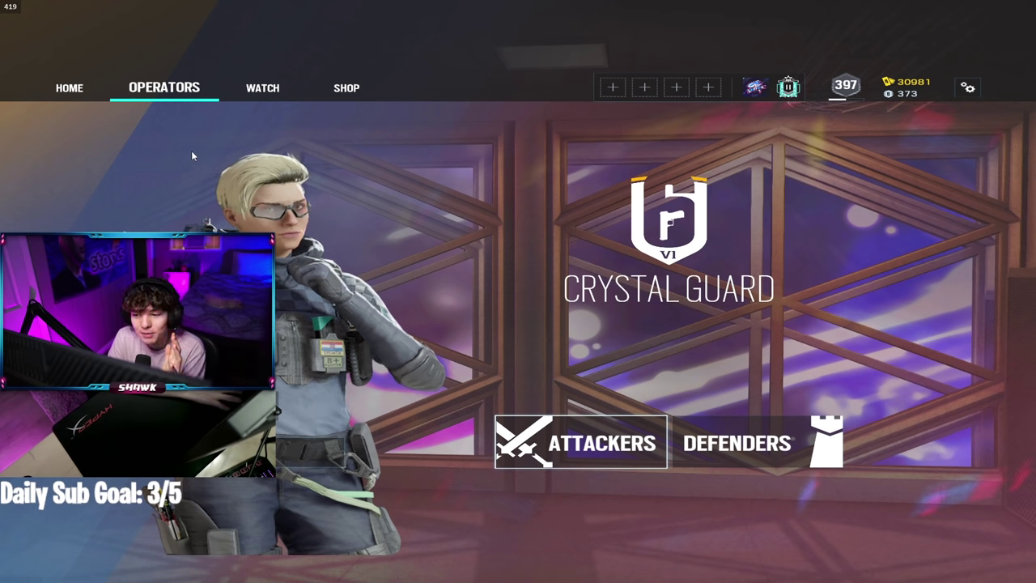
Step: Open the matchmaking preferences in the game options and turn off Hostage and Secure Area for Quick Match
{"action": "left_click", "coordinate": [966, 87]}
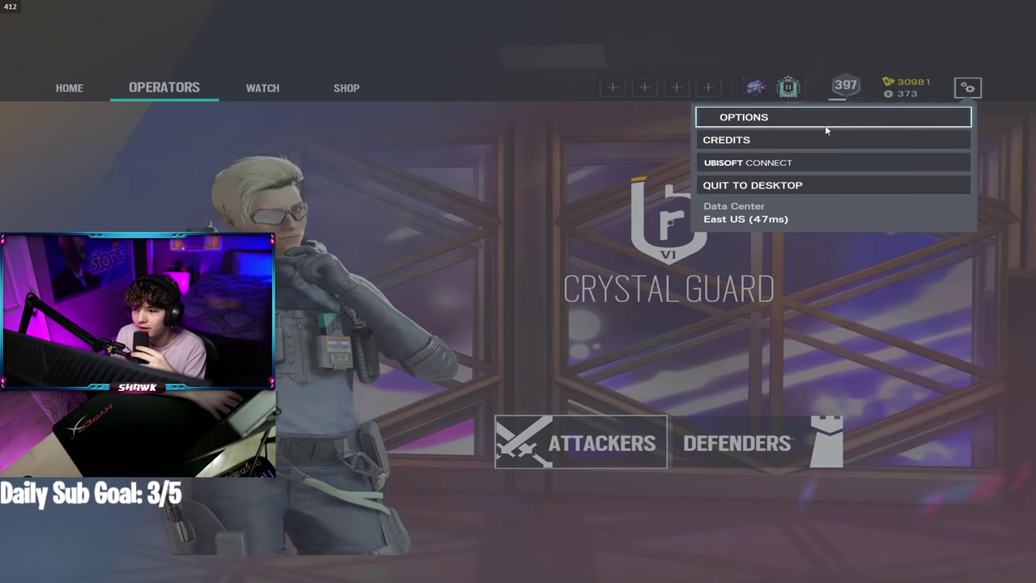
{"action": "left_click", "coordinate": [727, 119]}
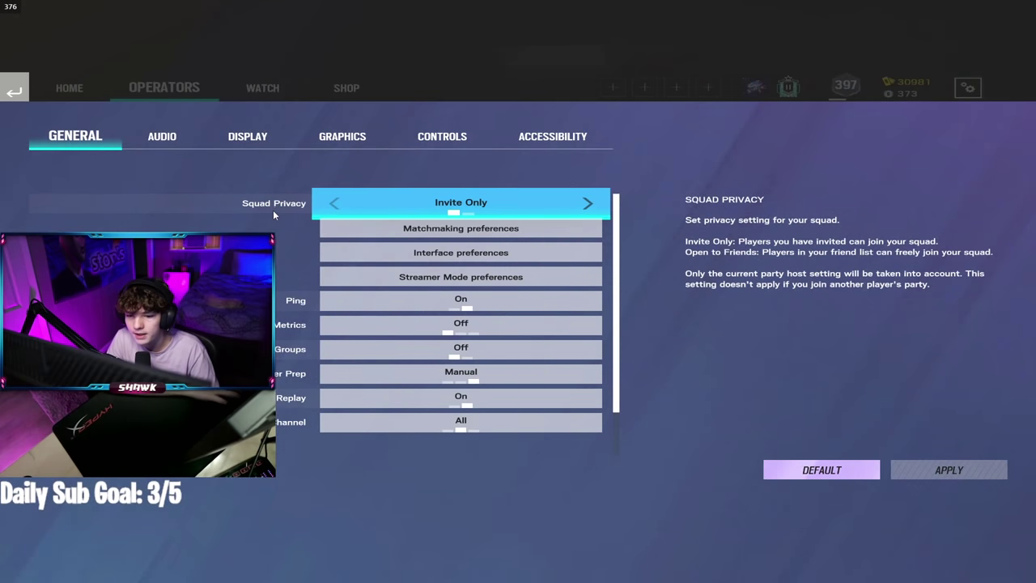
{"action": "left_click", "coordinate": [404, 233]}
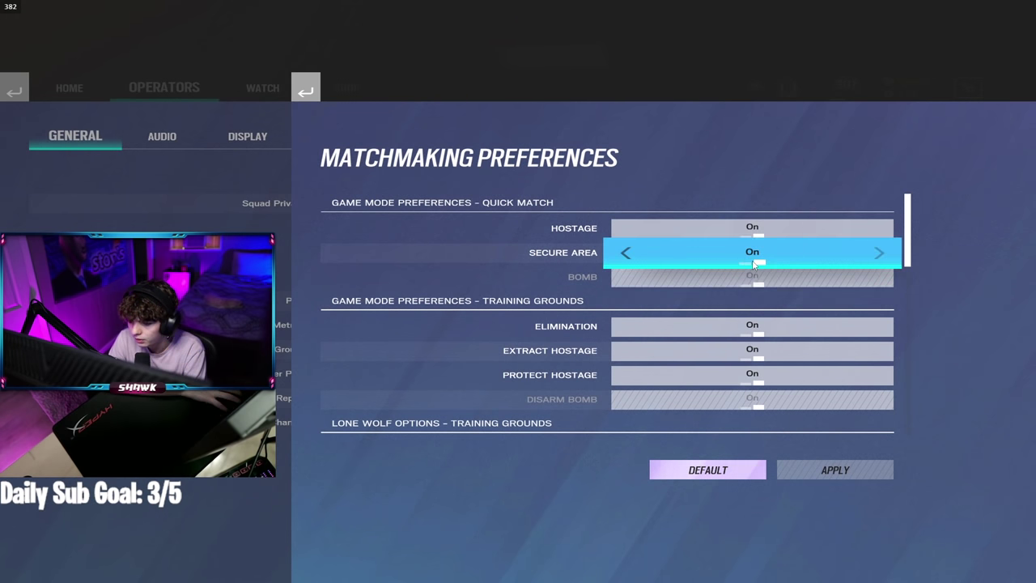
{"action": "left_click", "coordinate": [749, 228]}
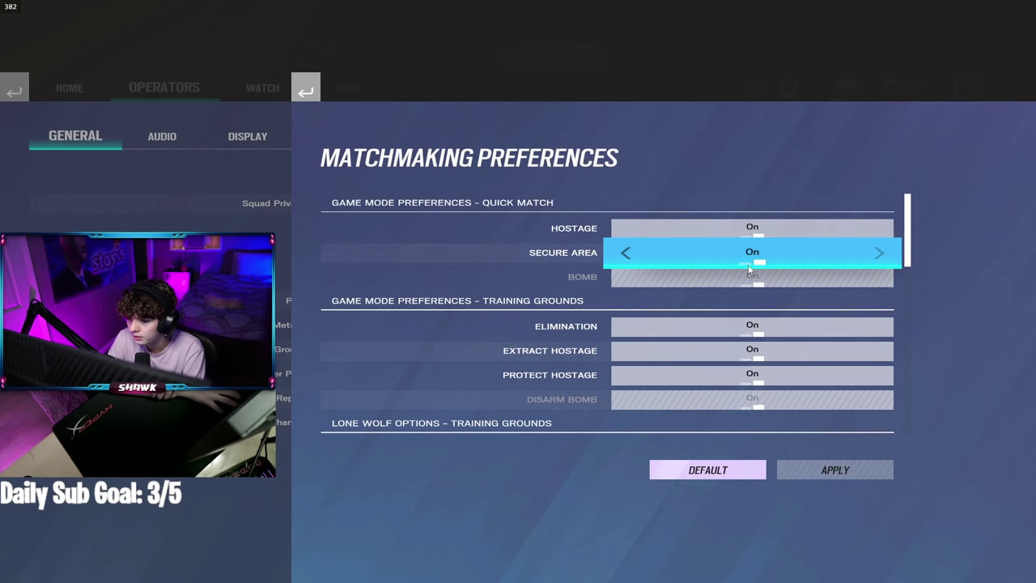
{"action": "left_click", "coordinate": [625, 253]}
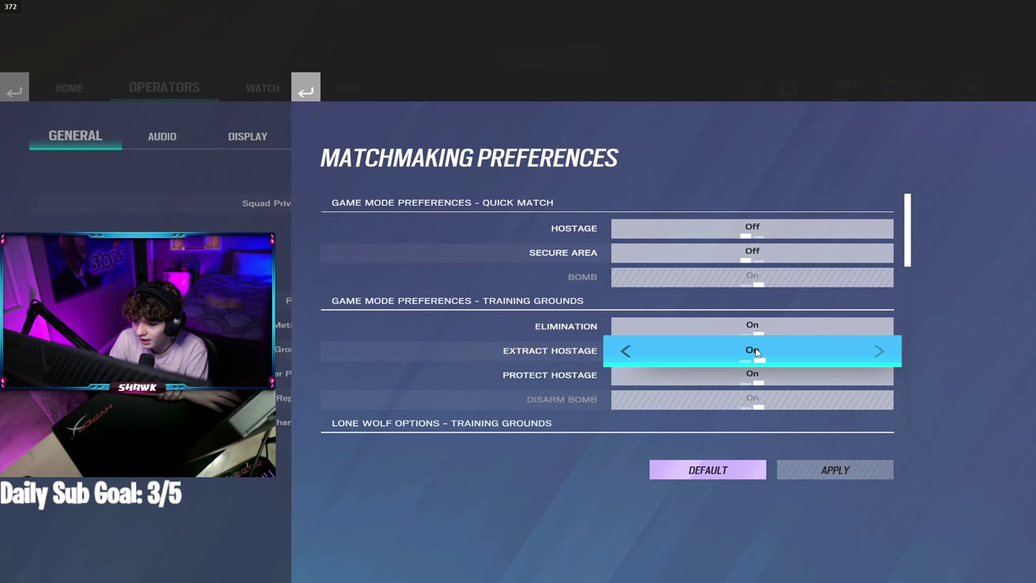
Step: Turn off Extract Hostage in the Training Grounds game mode preferences and return to the general options
{"action": "scroll", "coordinate": [734, 360], "scroll_direction": "down", "scroll_amount": 1}
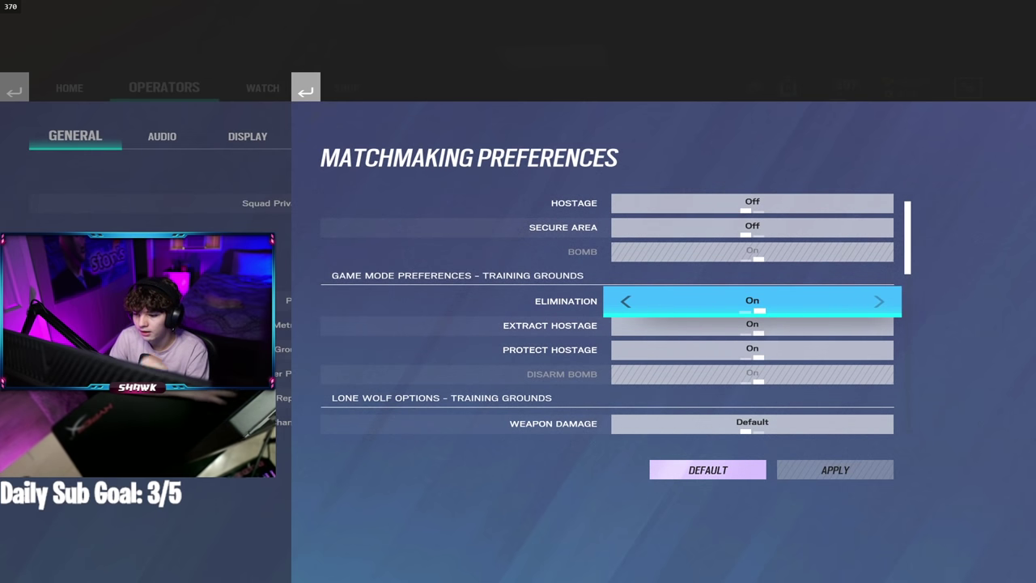
{"action": "left_click", "coordinate": [720, 328]}
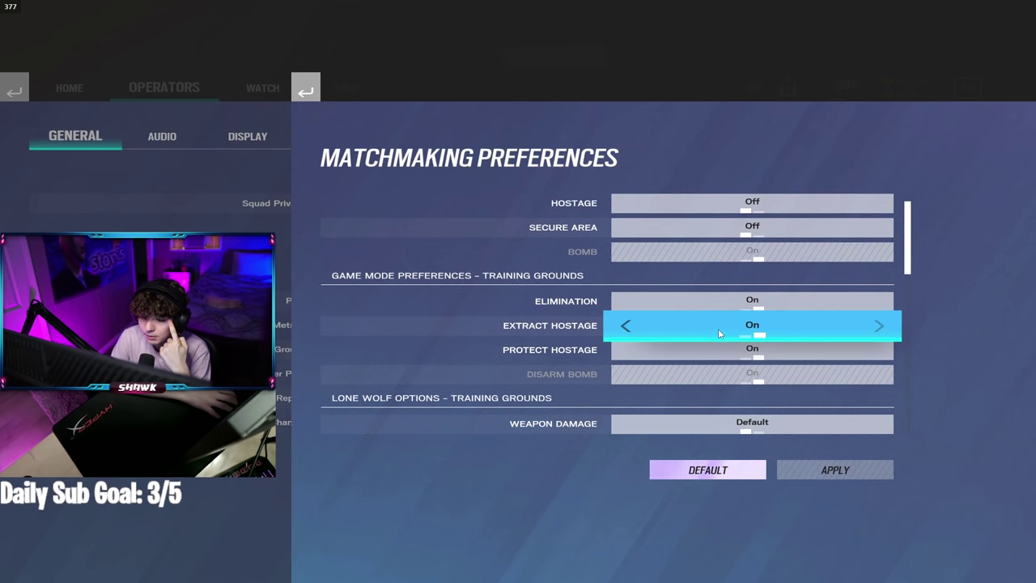
{"action": "left_click", "coordinate": [746, 347]}
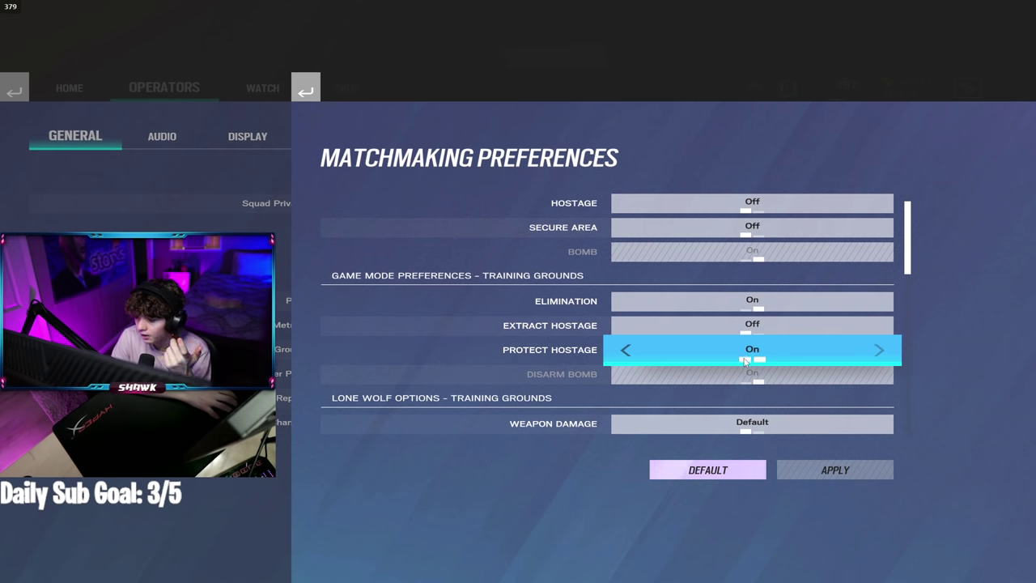
{"action": "left_click", "coordinate": [749, 301]}
{"action": "key", "text": "Escape"}
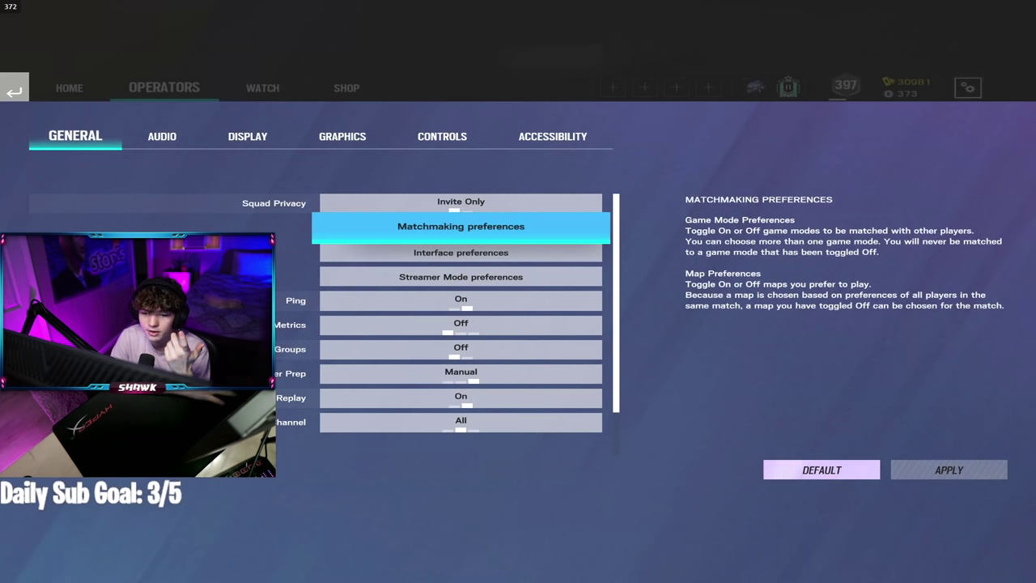
Step: Open the interface preferences and examine the on/off HUD display options from Interface Presets down to Show Teammate Icons
{"action": "left_click", "coordinate": [415, 251]}
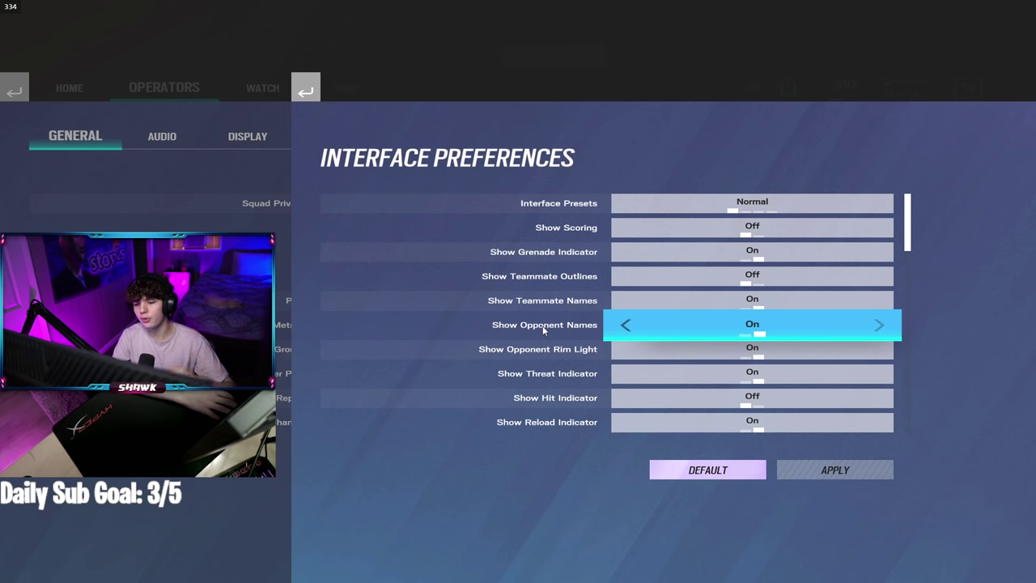
{"action": "scroll", "coordinate": [544, 328], "scroll_direction": "down", "scroll_amount": 3}
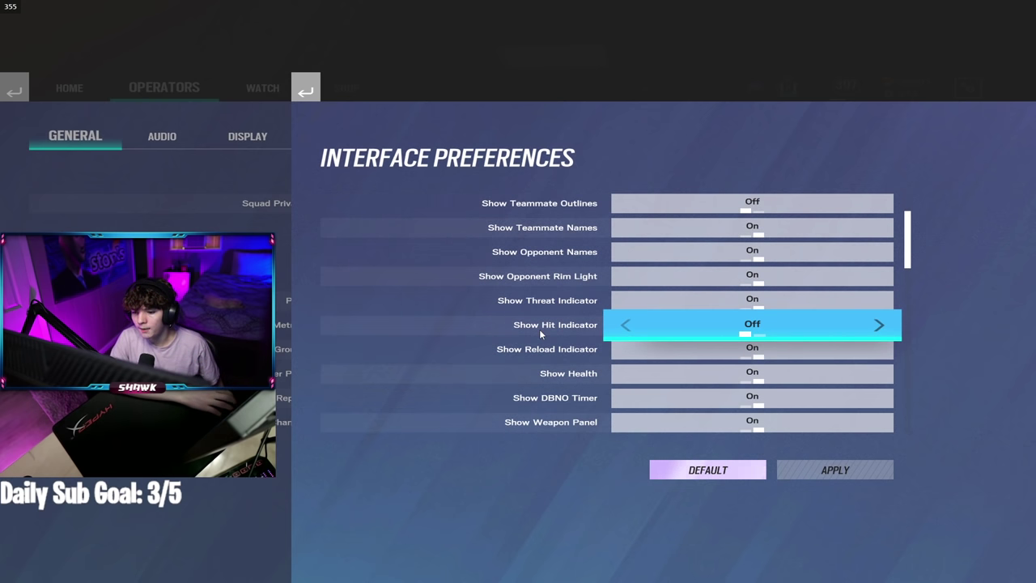
{"action": "scroll", "coordinate": [535, 332], "scroll_direction": "down", "scroll_amount": 1}
{"action": "scroll", "coordinate": [543, 336], "scroll_direction": "down", "scroll_amount": 2}
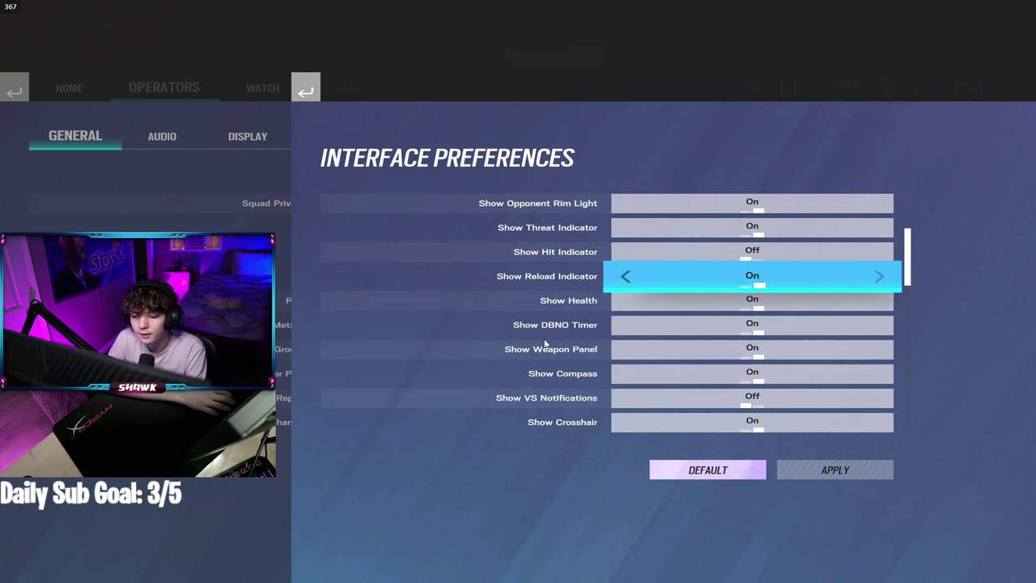
{"action": "scroll", "coordinate": [545, 343], "scroll_direction": "down", "scroll_amount": 1}
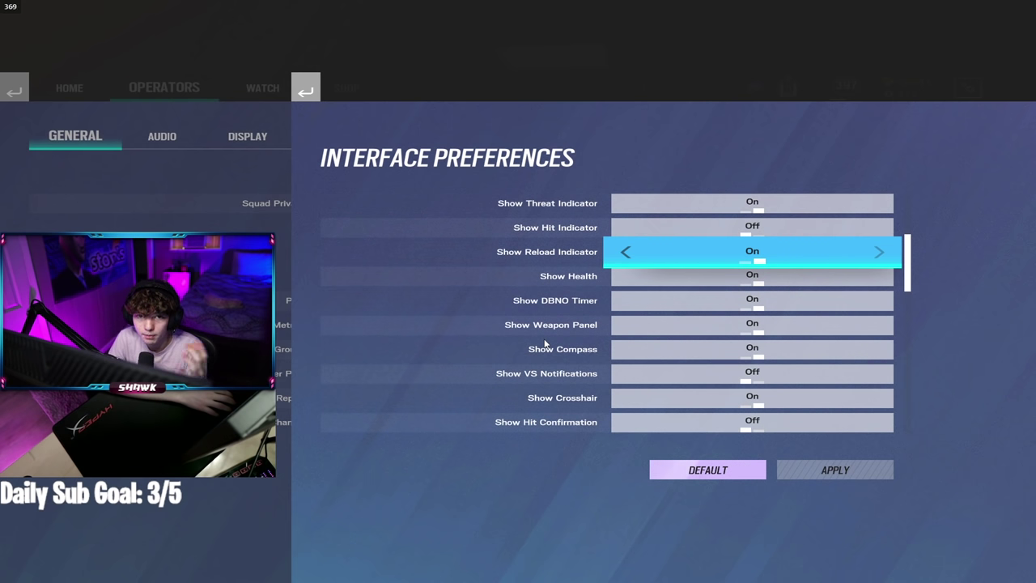
{"action": "scroll", "coordinate": [544, 343], "scroll_direction": "down", "scroll_amount": 2}
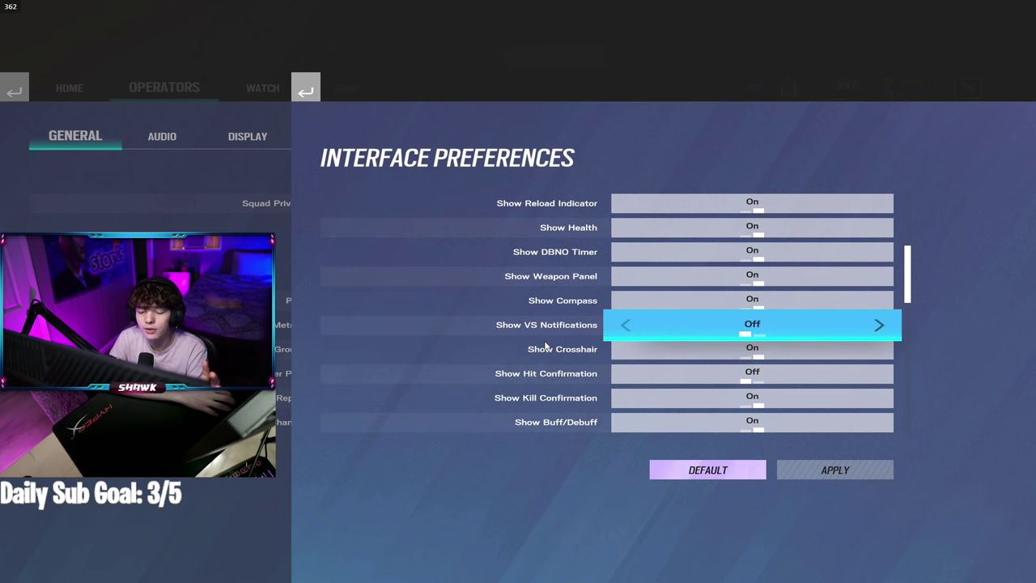
{"action": "scroll", "coordinate": [544, 343], "scroll_direction": "down", "scroll_amount": 1}
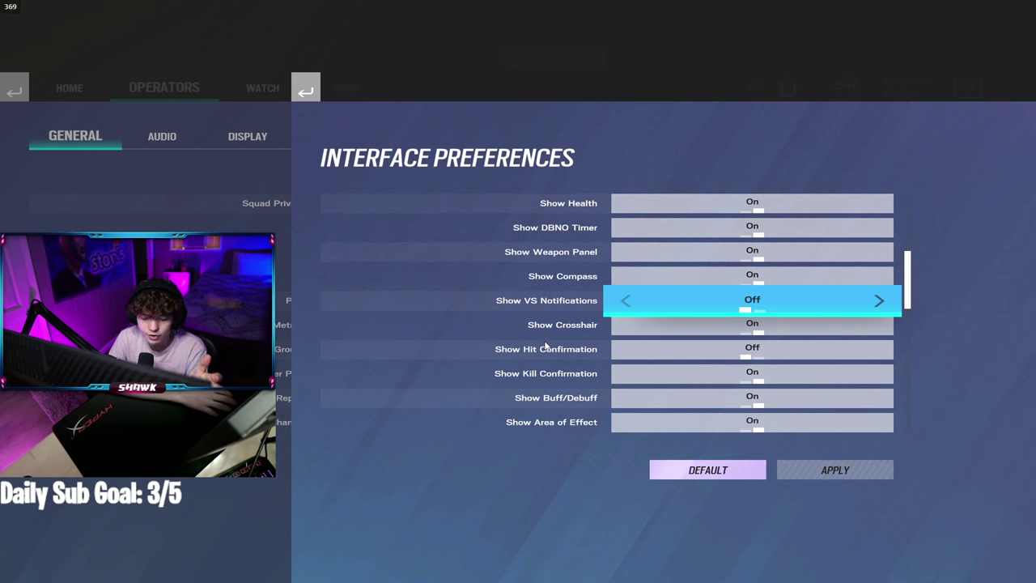
{"action": "scroll", "coordinate": [545, 343], "scroll_direction": "down", "scroll_amount": 2}
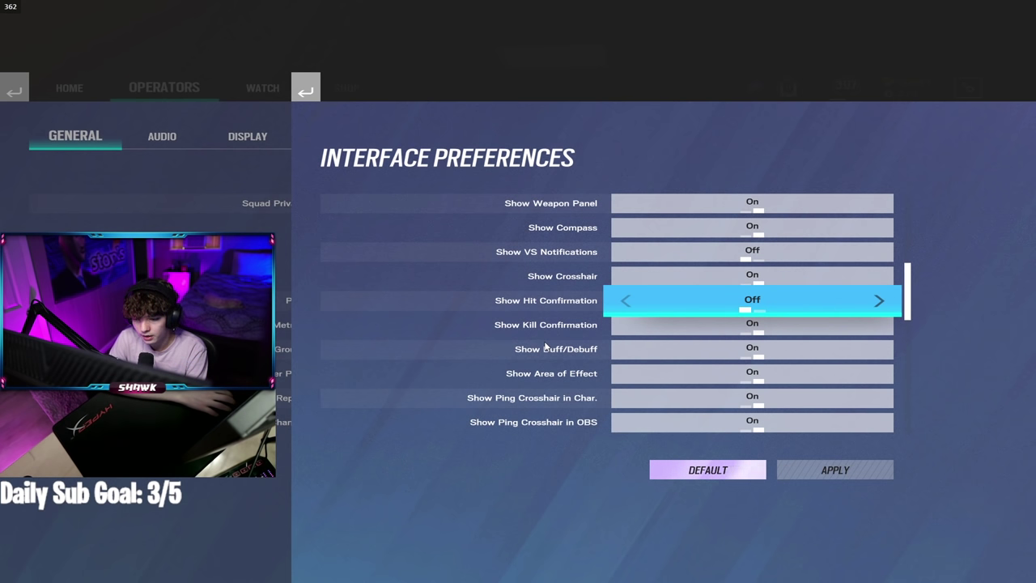
{"action": "scroll", "coordinate": [545, 345], "scroll_direction": "down", "scroll_amount": 1}
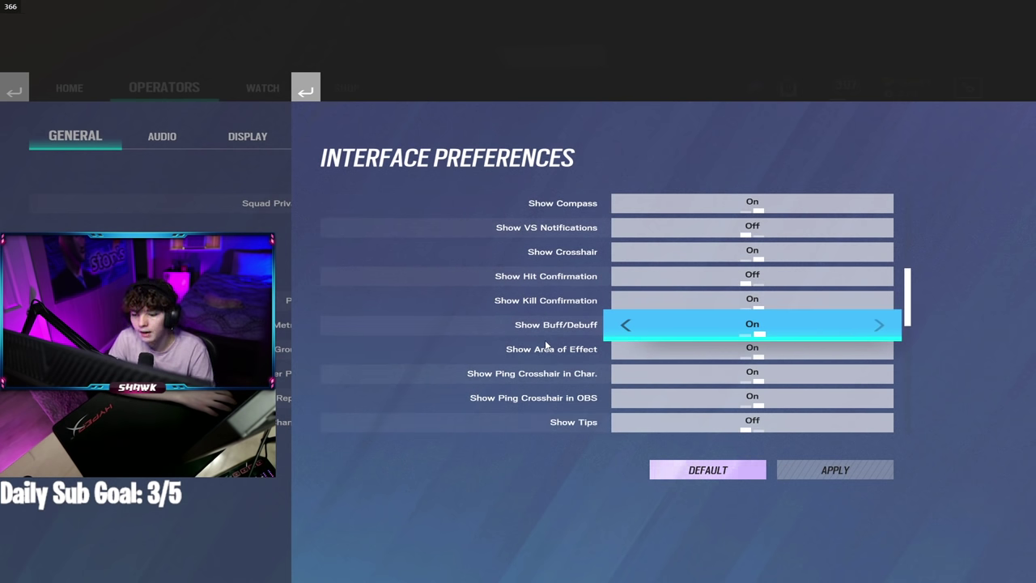
{"action": "scroll", "coordinate": [545, 344], "scroll_direction": "down", "scroll_amount": 2}
{"action": "scroll", "coordinate": [548, 343], "scroll_direction": "down", "scroll_amount": 1}
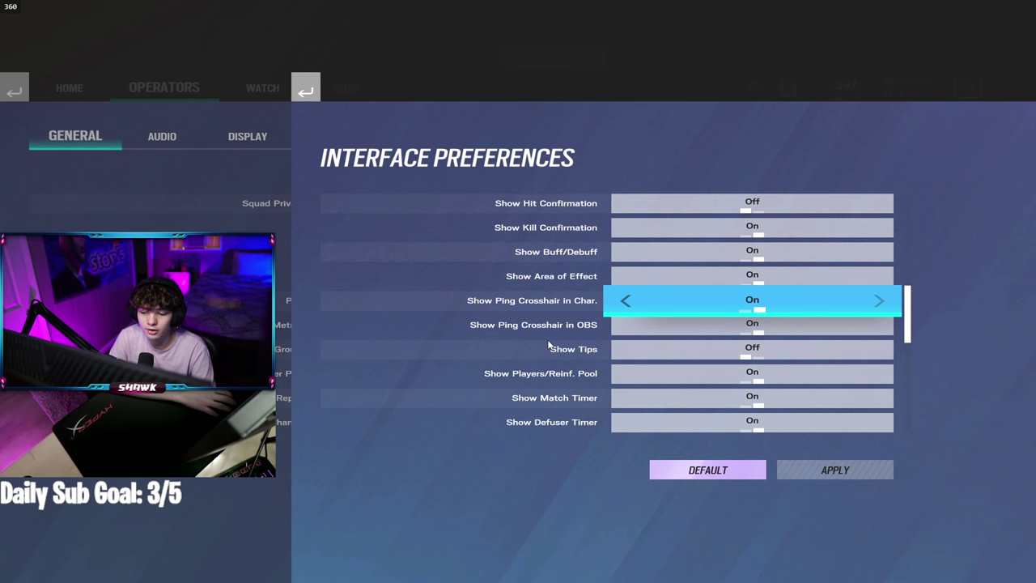
{"action": "scroll", "coordinate": [548, 345], "scroll_direction": "down", "scroll_amount": 1}
{"action": "scroll", "coordinate": [548, 345], "scroll_direction": "down", "scroll_amount": 3}
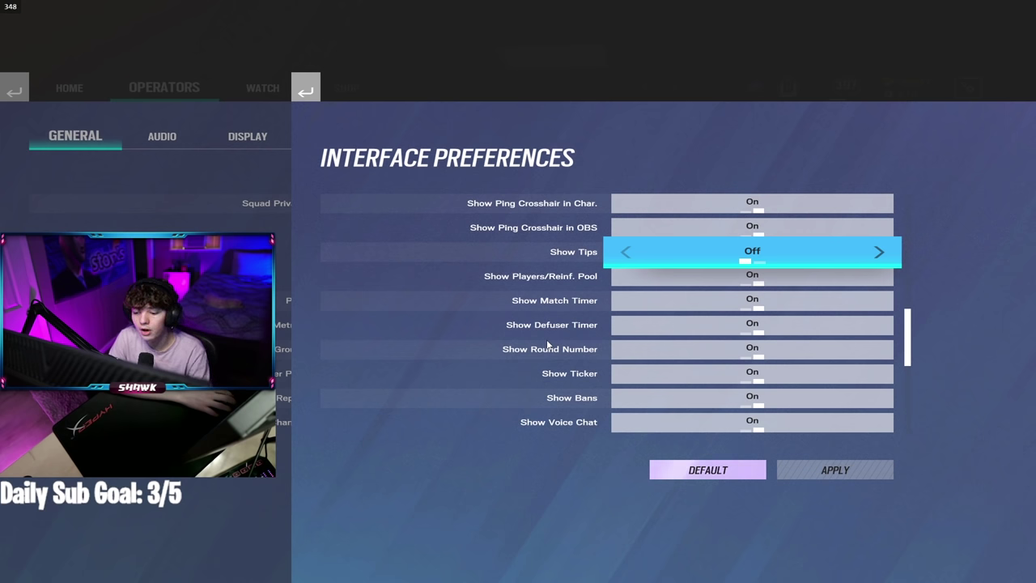
{"action": "scroll", "coordinate": [547, 345], "scroll_direction": "down", "scroll_amount": 1}
{"action": "scroll", "coordinate": [547, 346], "scroll_direction": "down", "scroll_amount": 1}
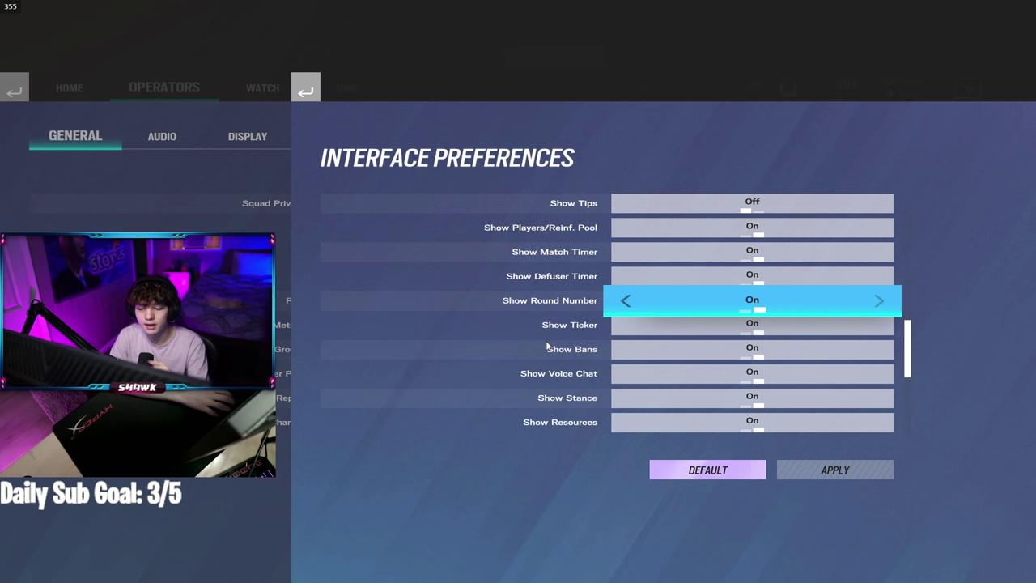
{"action": "scroll", "coordinate": [549, 346], "scroll_direction": "down", "scroll_amount": 1}
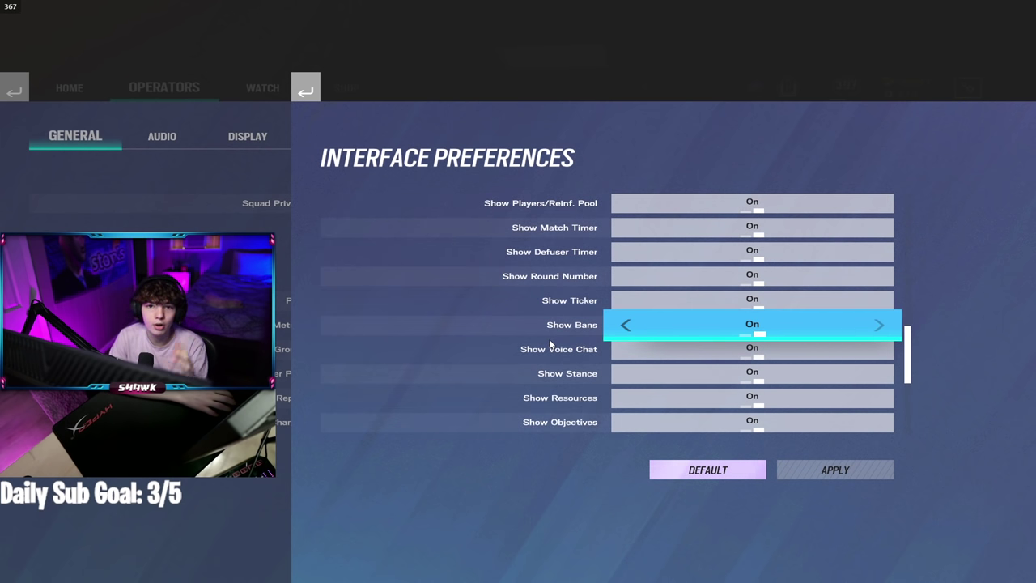
{"action": "scroll", "coordinate": [550, 346], "scroll_direction": "down", "scroll_amount": 1}
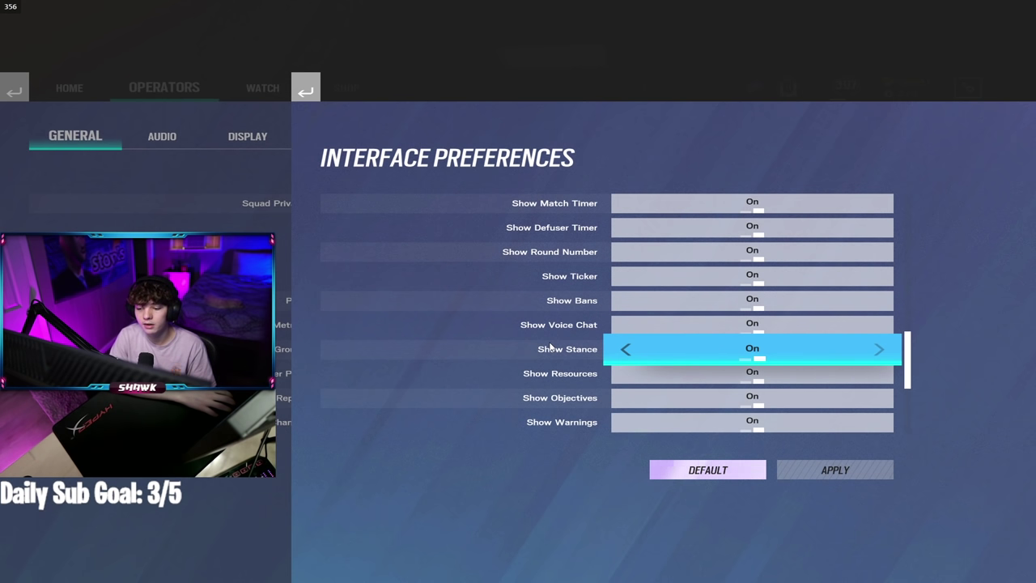
{"action": "scroll", "coordinate": [550, 346], "scroll_direction": "down", "scroll_amount": 2}
{"action": "scroll", "coordinate": [550, 346], "scroll_direction": "down", "scroll_amount": 2}
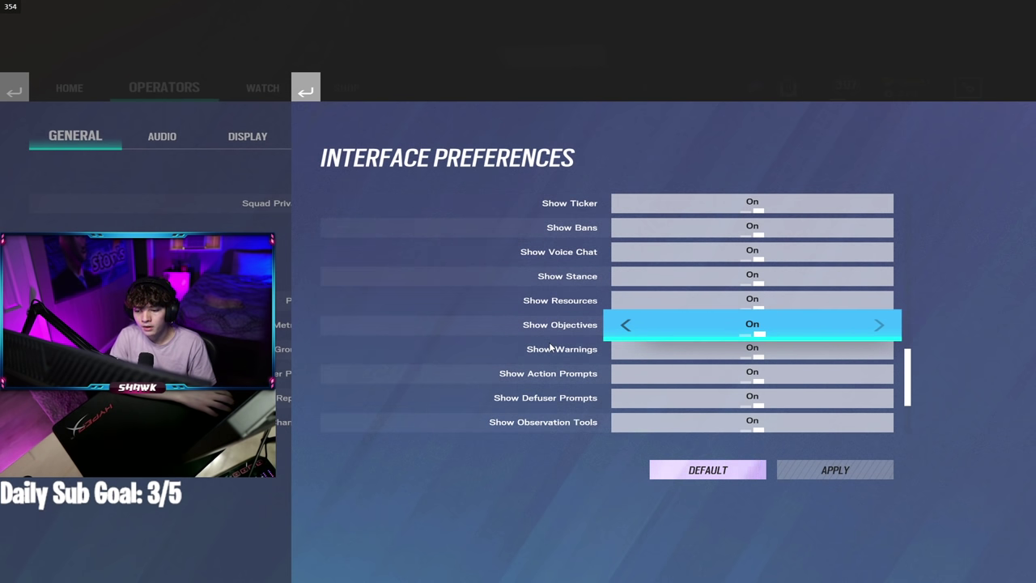
{"action": "scroll", "coordinate": [550, 346], "scroll_direction": "down", "scroll_amount": 3}
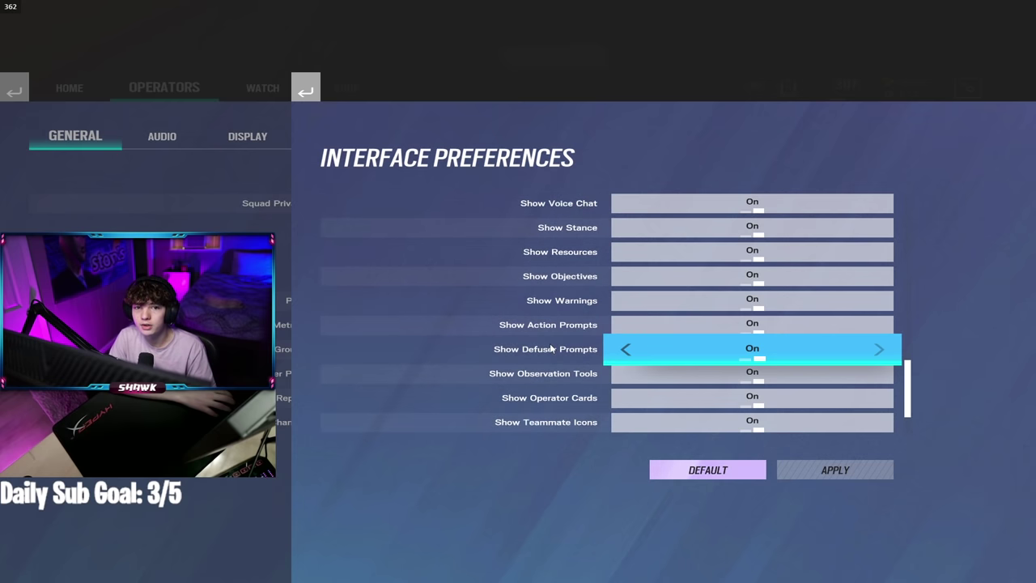
{"action": "scroll", "coordinate": [551, 348], "scroll_direction": "down", "scroll_amount": 1}
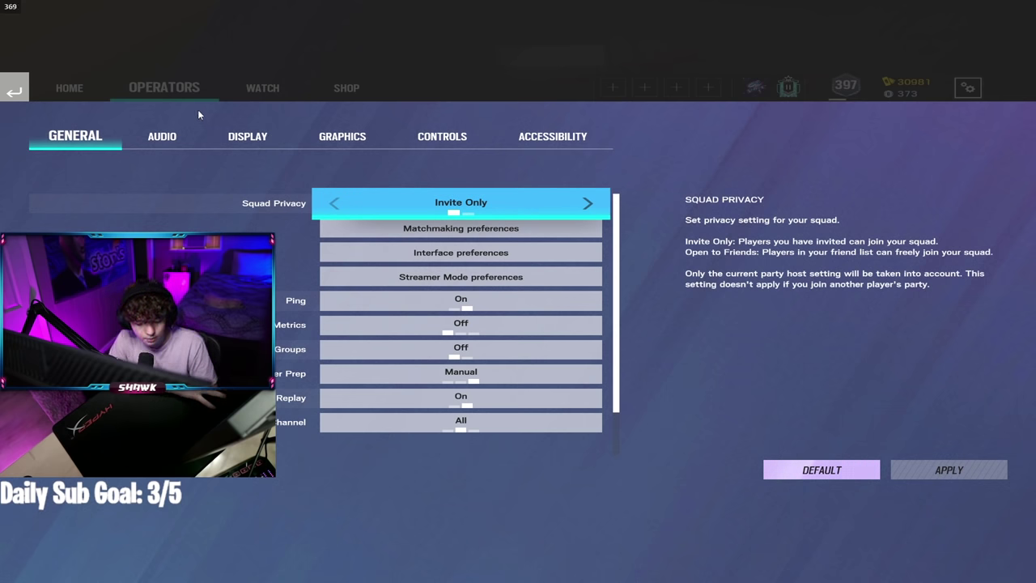
Step: Switch to the Ubisoft Connect overlay settings, check the option for displaying the FPS counter in game, and close the overlay
{"action": "key", "text": "shift+F2"}
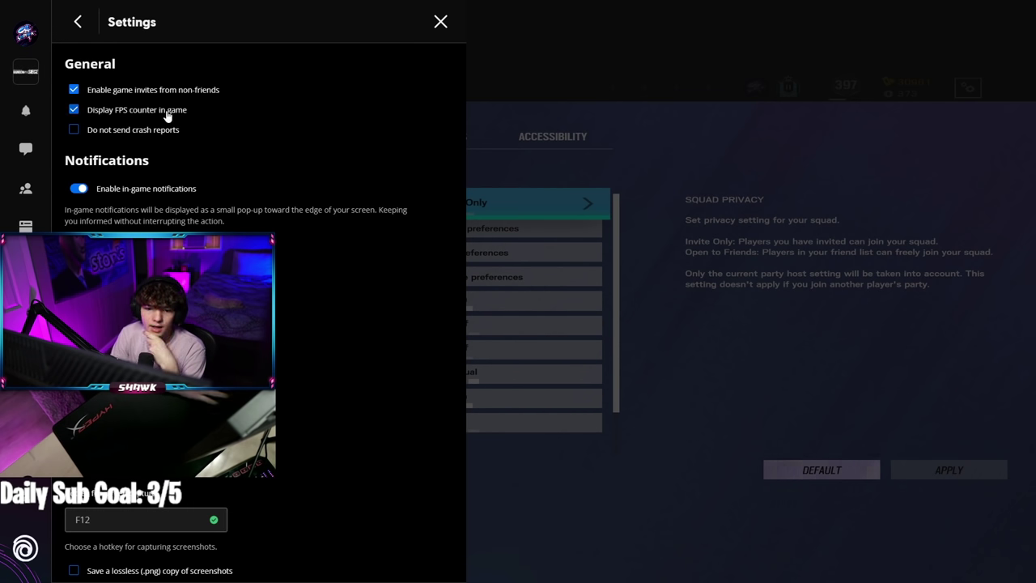
{"action": "left_click", "coordinate": [443, 23]}
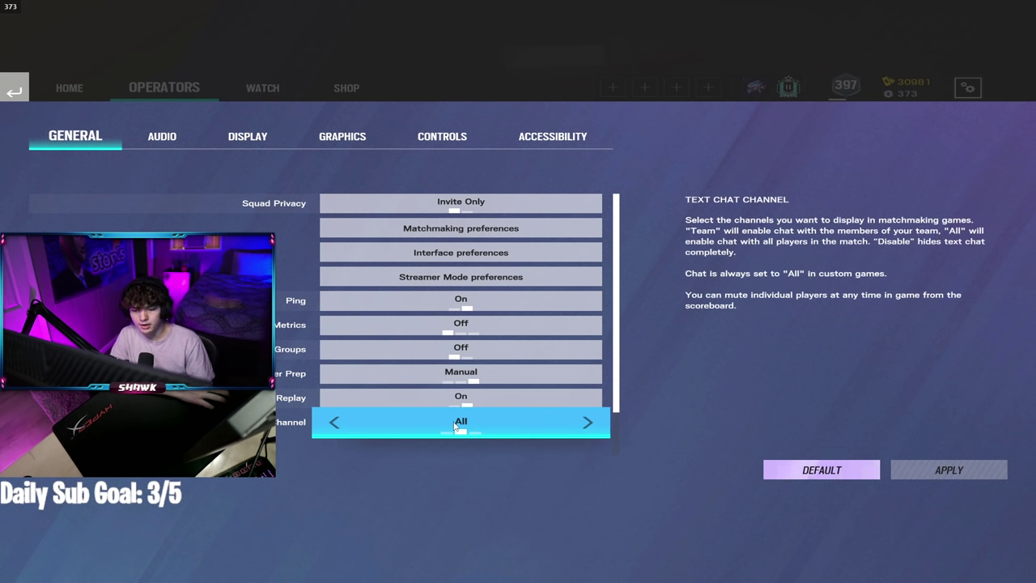
Step: Try another Dynamic Range mode in the audio options and switch it back to Night Mode
{"action": "left_click", "coordinate": [161, 136]}
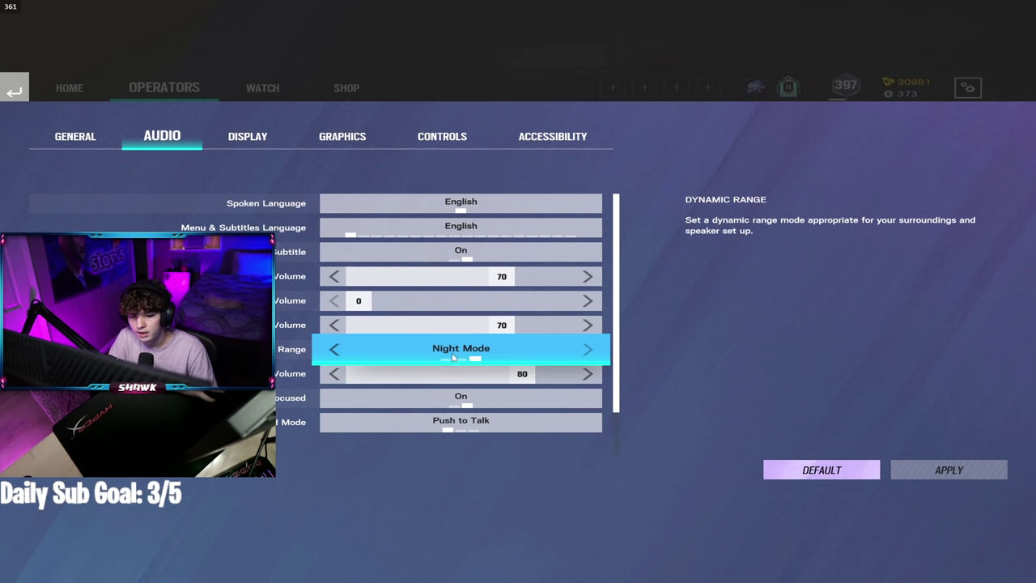
{"action": "left_click", "coordinate": [334, 349]}
{"action": "left_click", "coordinate": [586, 350]}
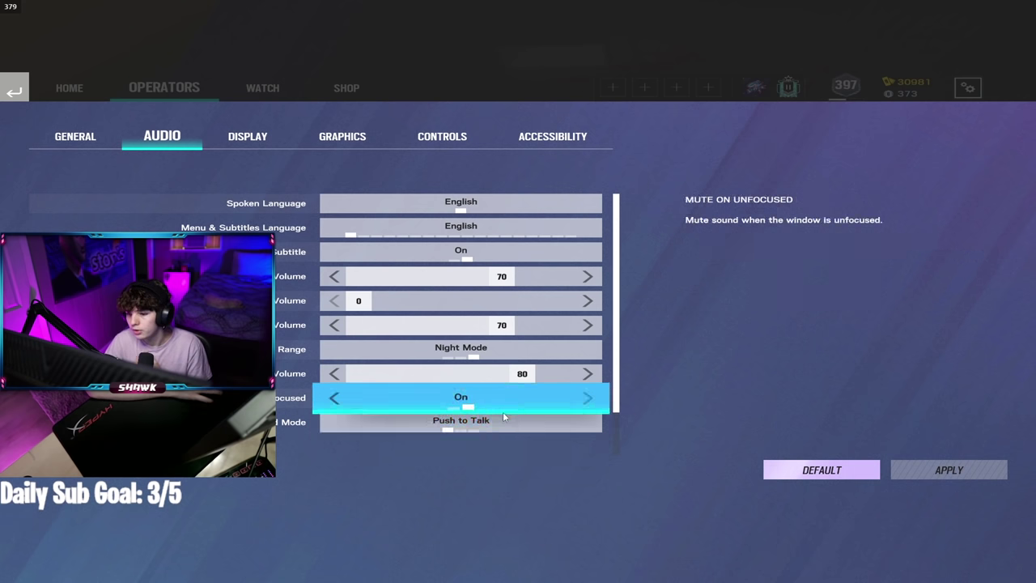
Step: In the display options, switch the monitor selection back to 2 - AORUS FI25F and set the refresh rate to 240.00 Hz
{"action": "left_click", "coordinate": [251, 139]}
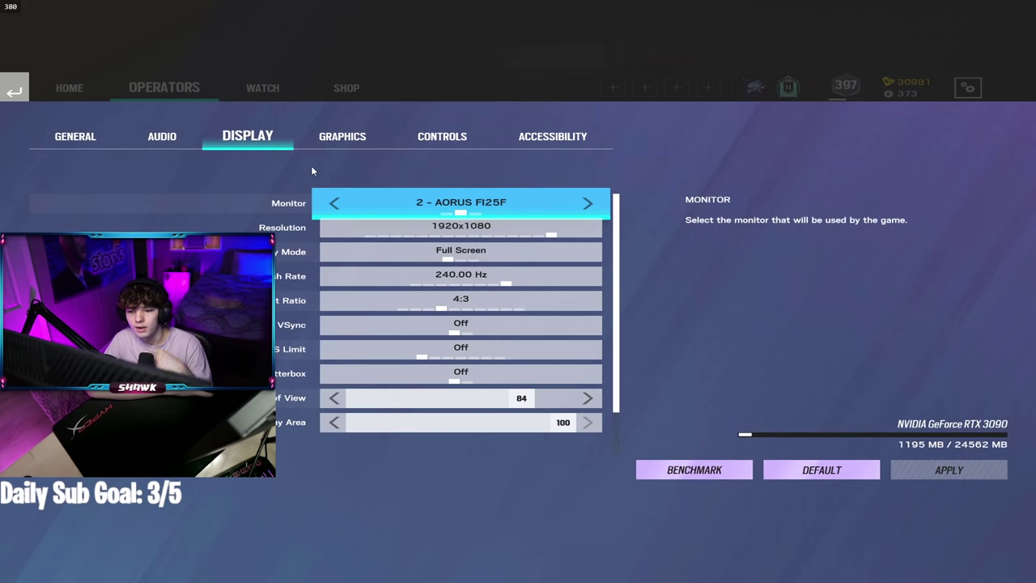
{"action": "left_click", "coordinate": [460, 213]}
{"action": "left_click", "coordinate": [484, 216]}
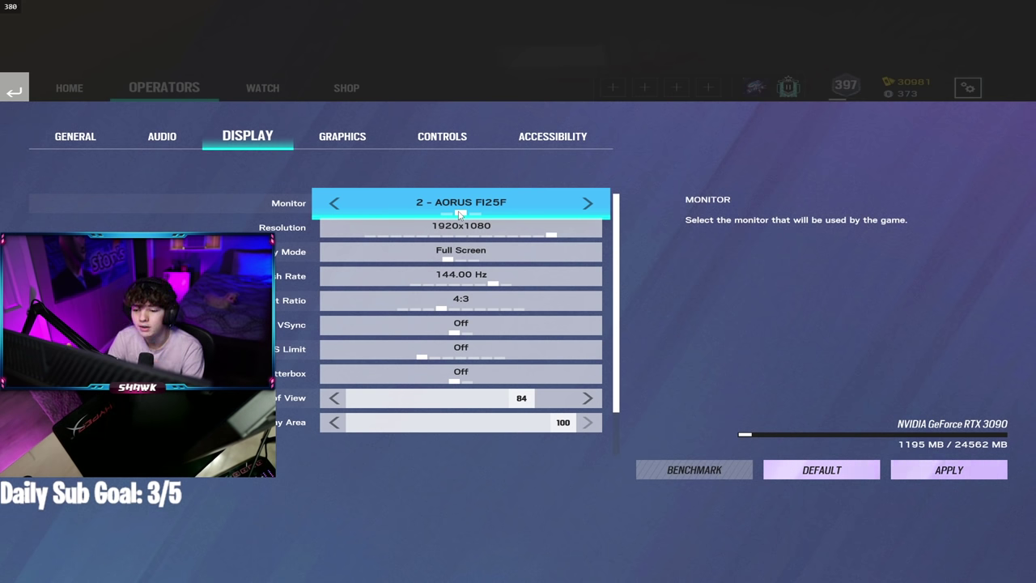
{"action": "left_click", "coordinate": [511, 286]}
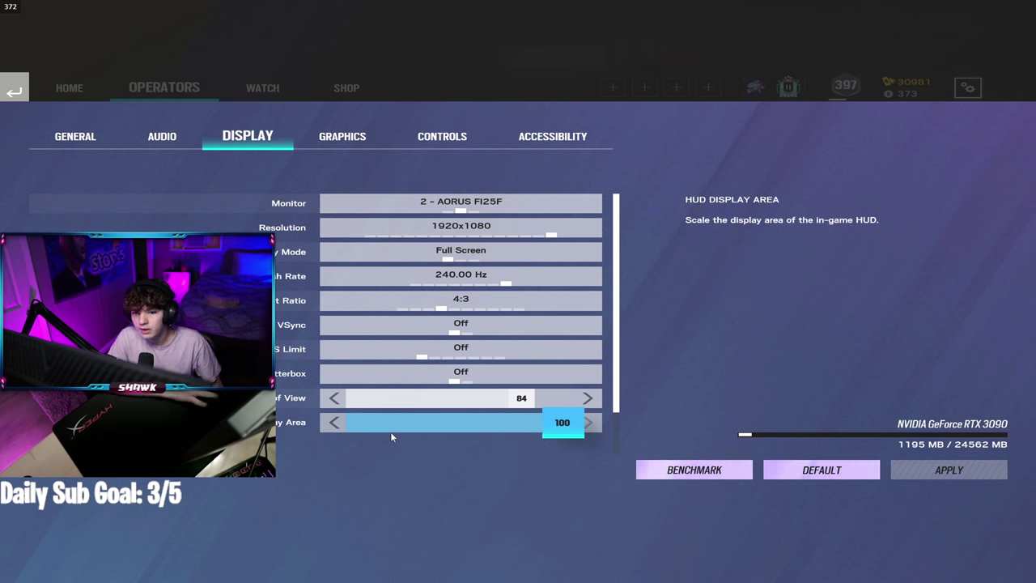
Step: Open the graphics options and examine the graphics quality settings, including Overall Quality, Texture Quality and Shadow Quality
{"action": "left_click", "coordinate": [340, 130]}
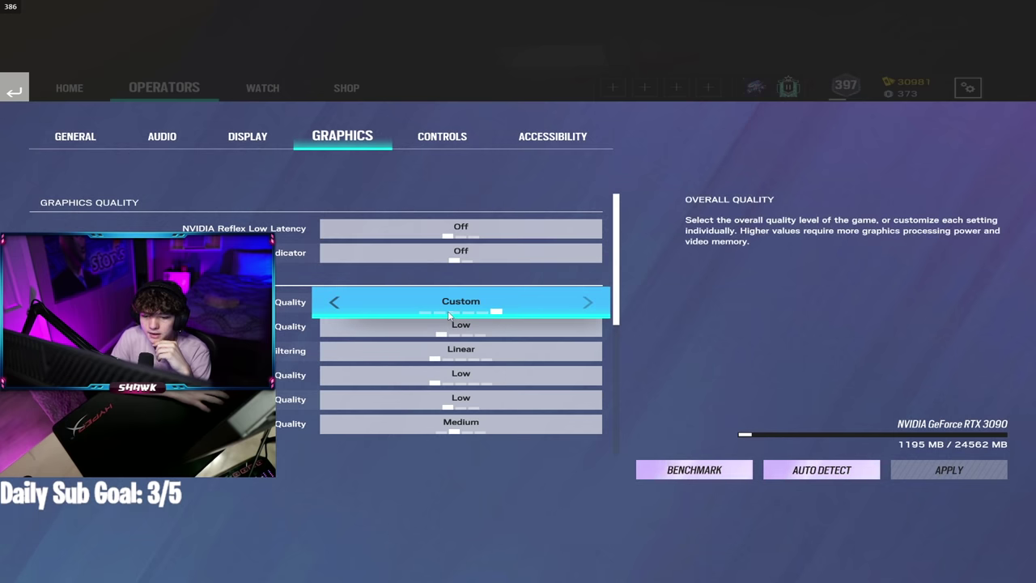
{"action": "scroll", "coordinate": [428, 320], "scroll_direction": "down", "scroll_amount": 1}
{"action": "scroll", "coordinate": [428, 314], "scroll_direction": "down", "scroll_amount": 1}
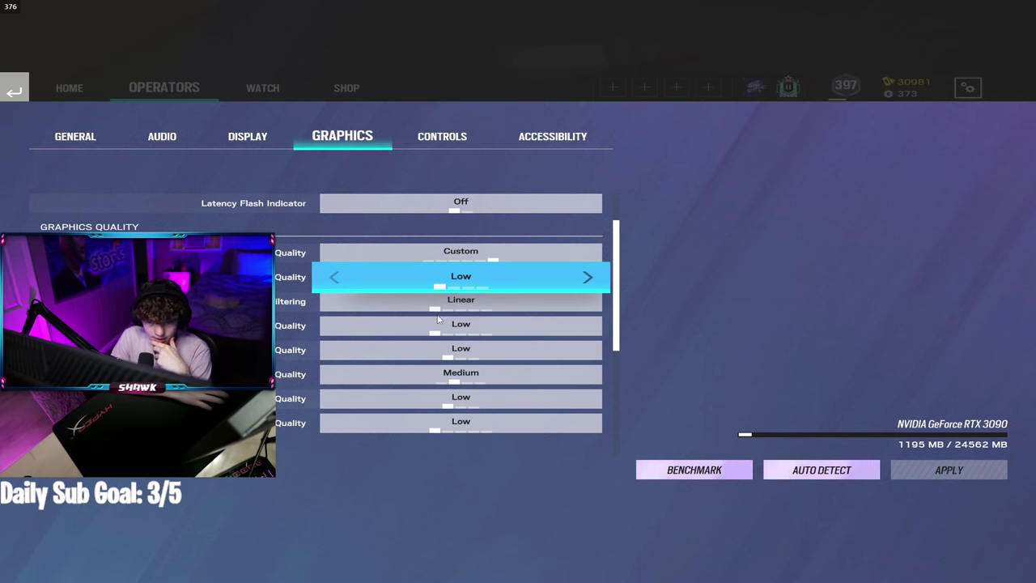
{"action": "scroll", "coordinate": [442, 306], "scroll_direction": "down", "scroll_amount": 1}
{"action": "scroll", "coordinate": [442, 306], "scroll_direction": "down", "scroll_amount": 1}
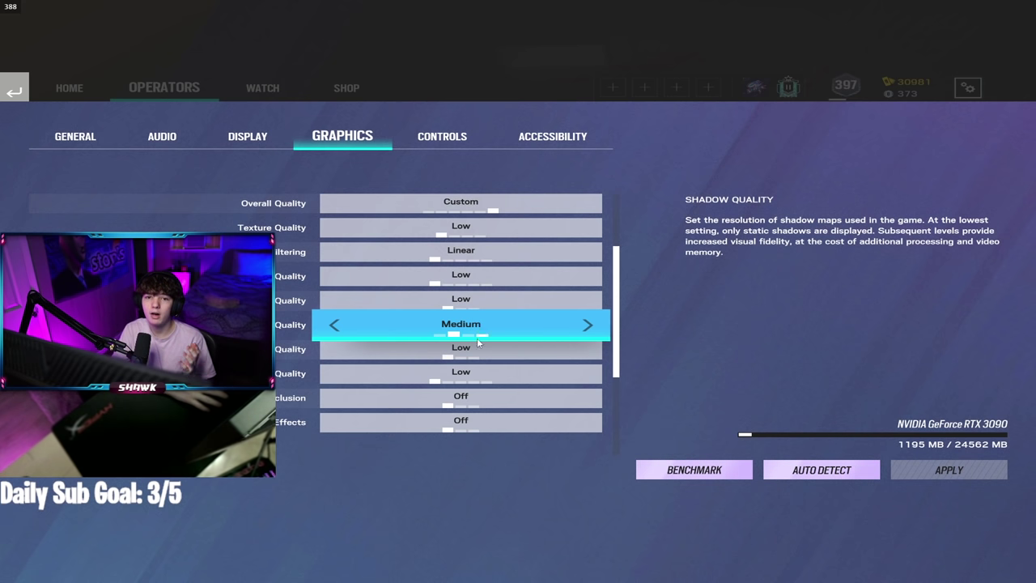
Step: Try T-AA as the anti-aliasing technique in the graphics options and switch it back to Off
{"action": "scroll", "coordinate": [473, 404], "scroll_direction": "down", "scroll_amount": 1}
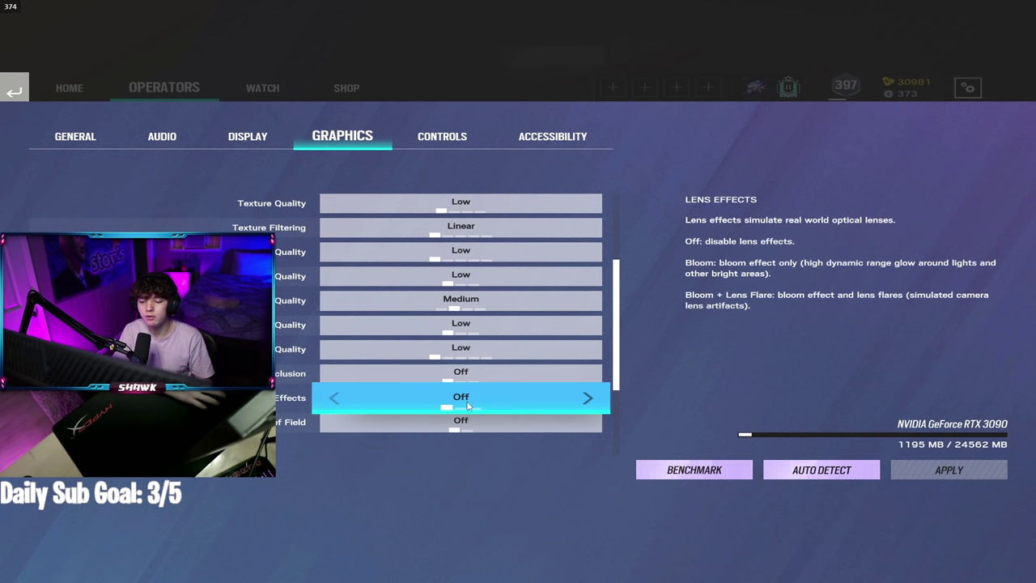
{"action": "scroll", "coordinate": [468, 406], "scroll_direction": "down", "scroll_amount": 2}
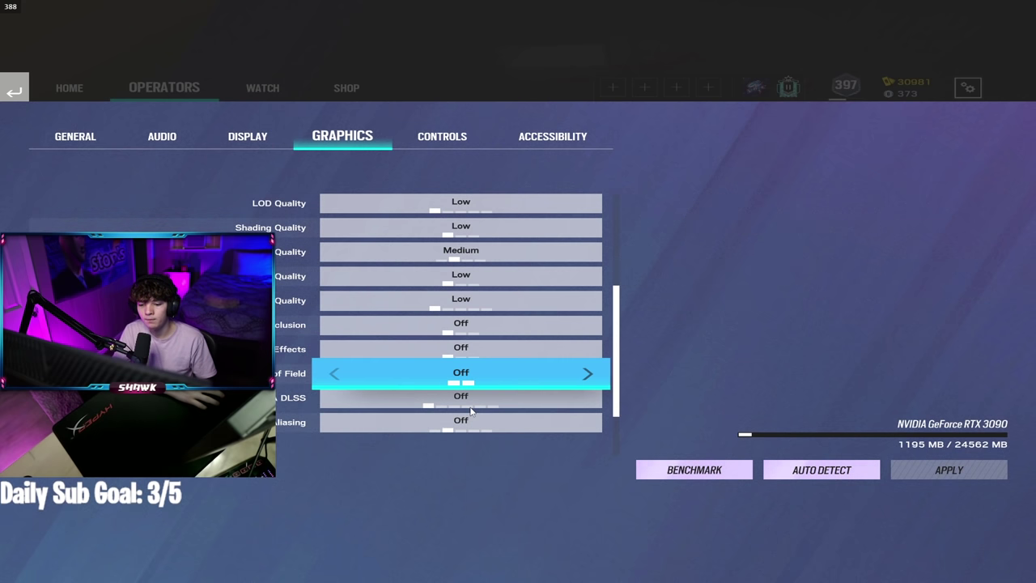
{"action": "scroll", "coordinate": [473, 410], "scroll_direction": "down", "scroll_amount": 1}
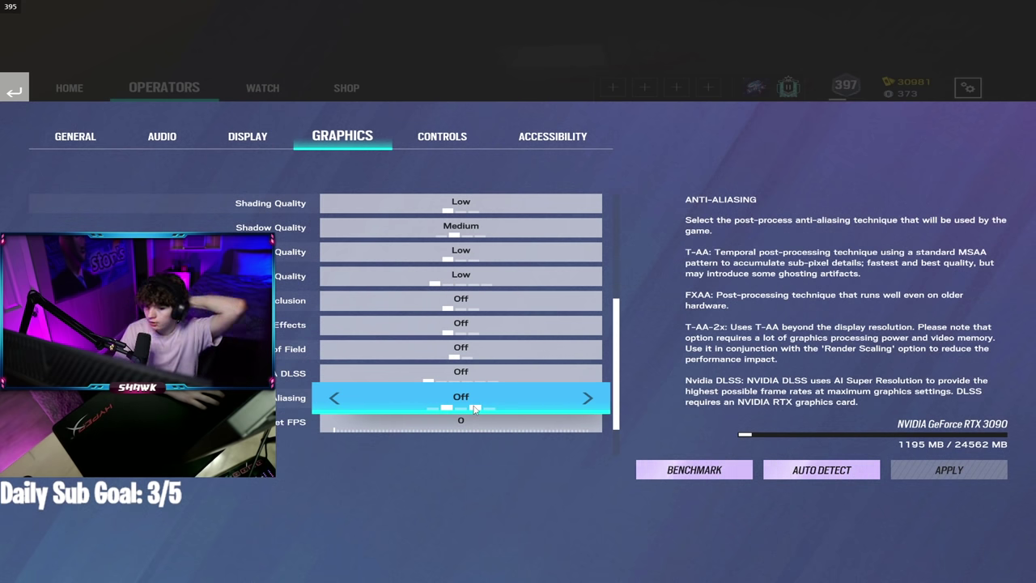
{"action": "scroll", "coordinate": [474, 408], "scroll_direction": "down", "scroll_amount": 1}
{"action": "scroll", "coordinate": [474, 404], "scroll_direction": "down", "scroll_amount": 1}
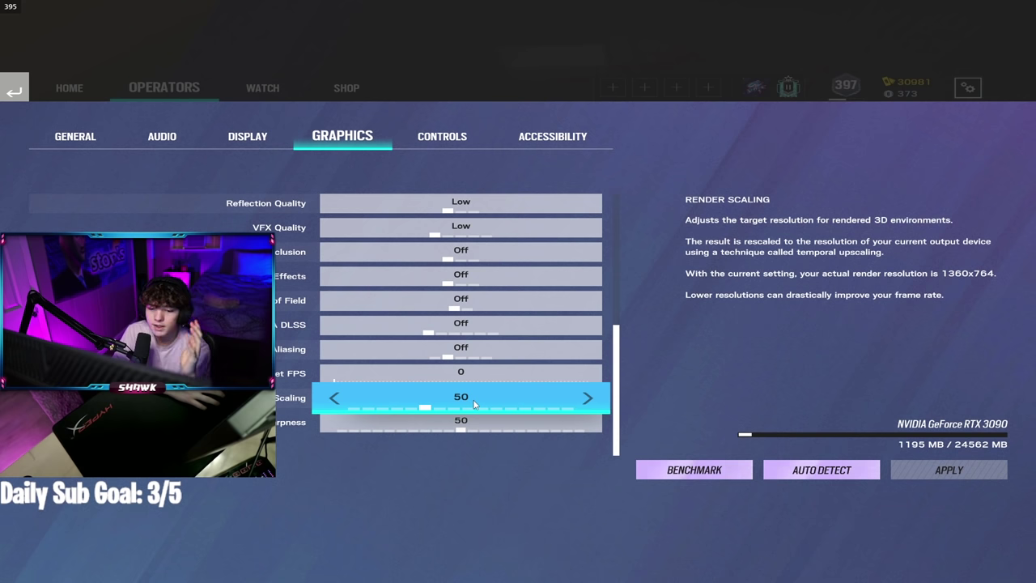
{"action": "left_click", "coordinate": [438, 361]}
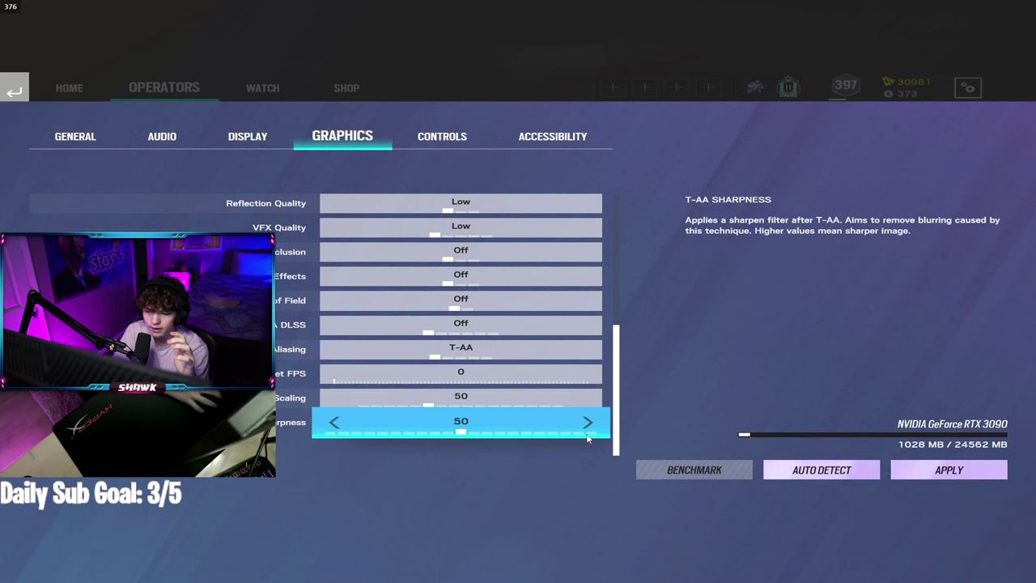
{"action": "left_click", "coordinate": [445, 360]}
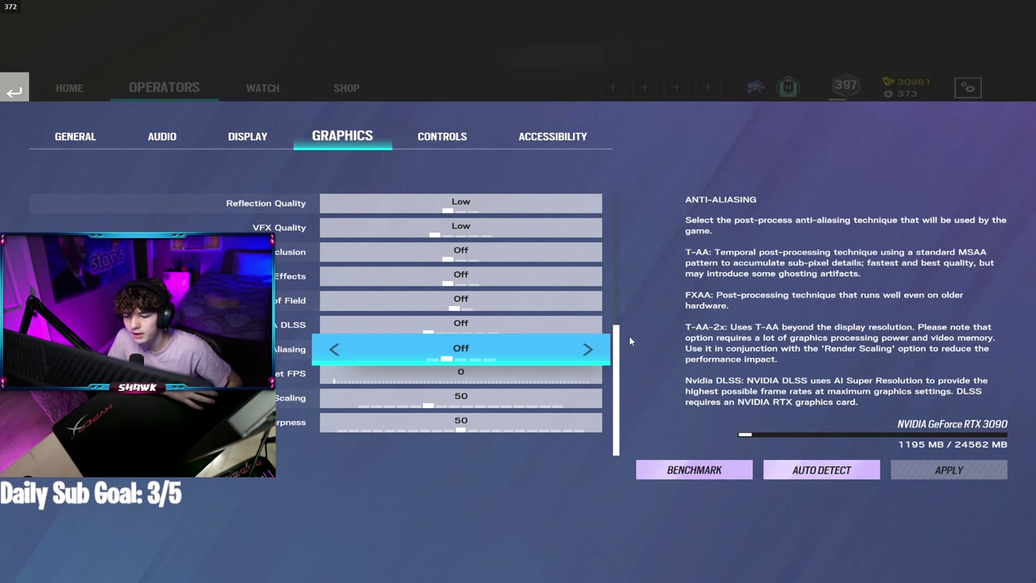
{"action": "left_click", "coordinate": [435, 363]}
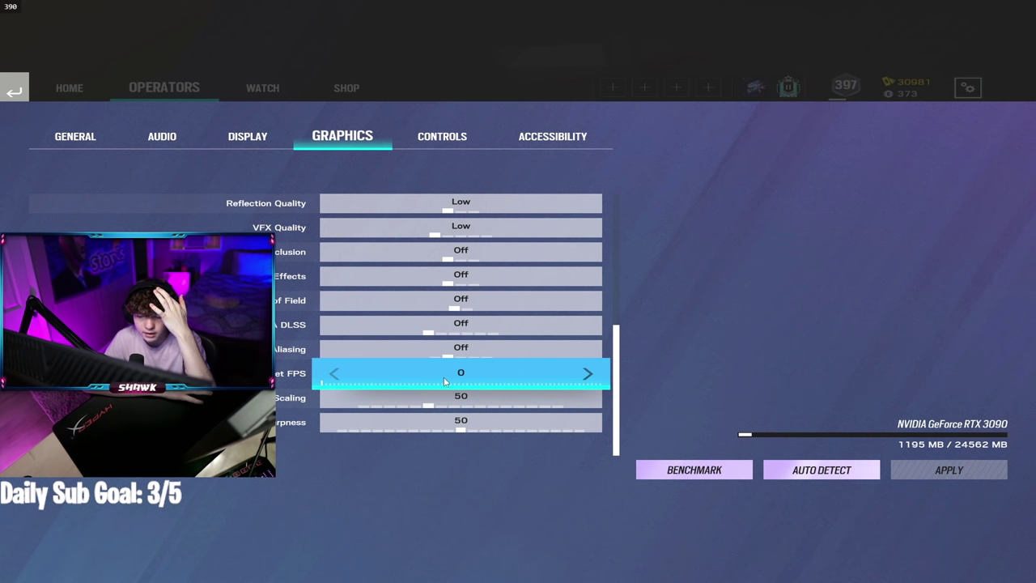
Step: Open the controls options and set the Walk button behavior to Toggle
{"action": "left_click", "coordinate": [438, 140]}
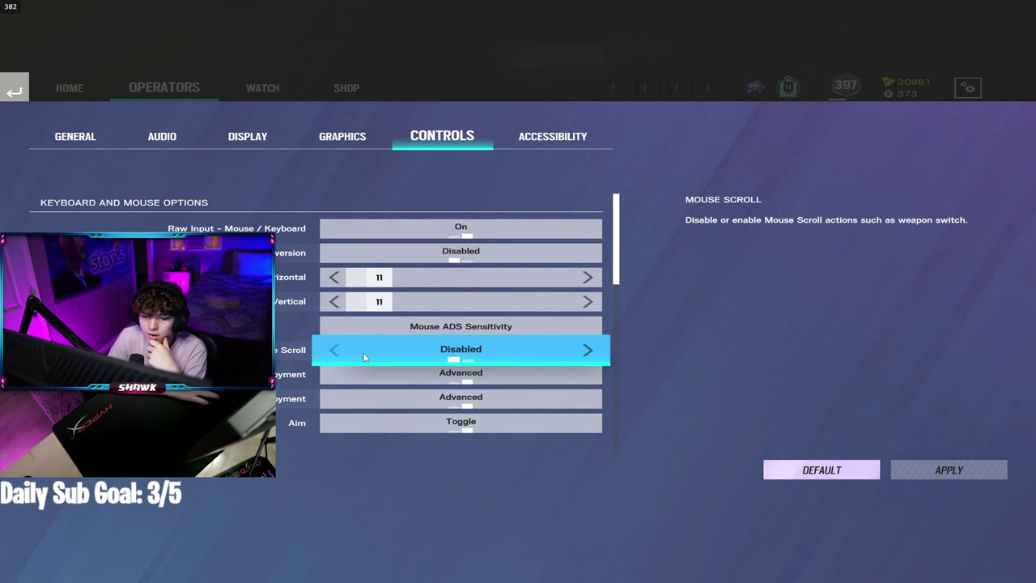
{"action": "scroll", "coordinate": [363, 352], "scroll_direction": "down", "scroll_amount": 1}
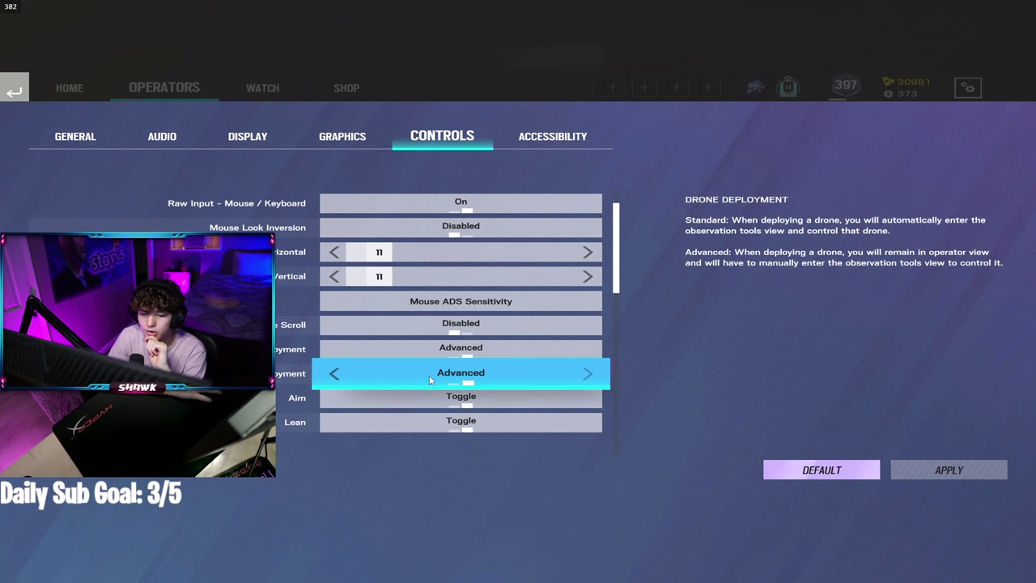
{"action": "scroll", "coordinate": [432, 407], "scroll_direction": "down", "scroll_amount": 1}
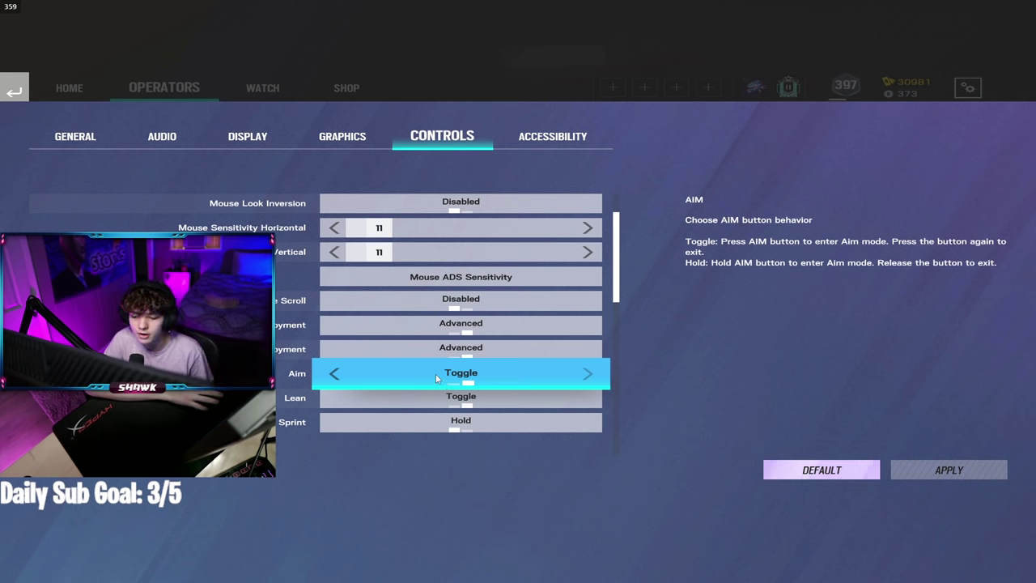
{"action": "scroll", "coordinate": [435, 378], "scroll_direction": "down", "scroll_amount": 1}
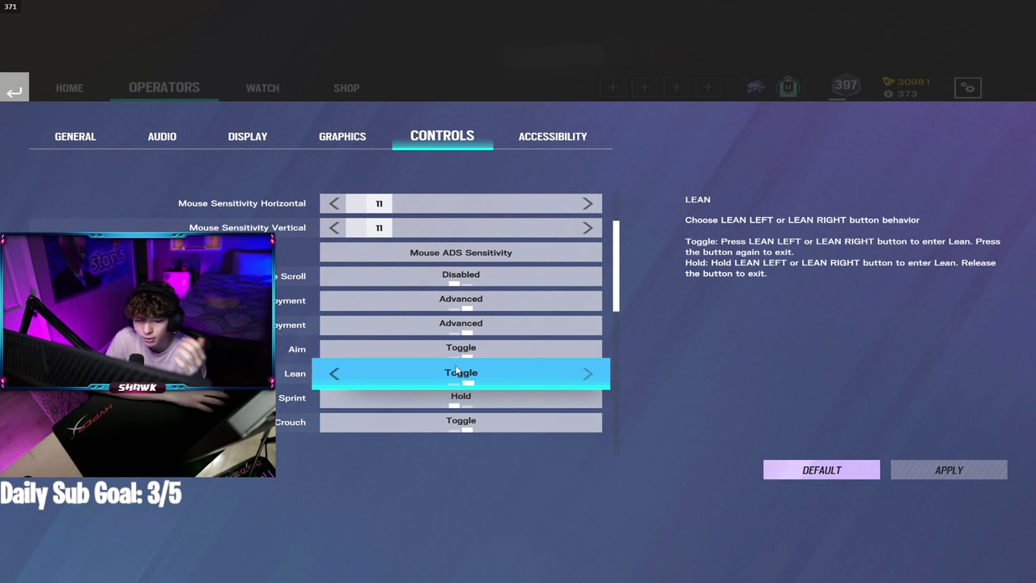
{"action": "scroll", "coordinate": [450, 373], "scroll_direction": "down", "scroll_amount": 1}
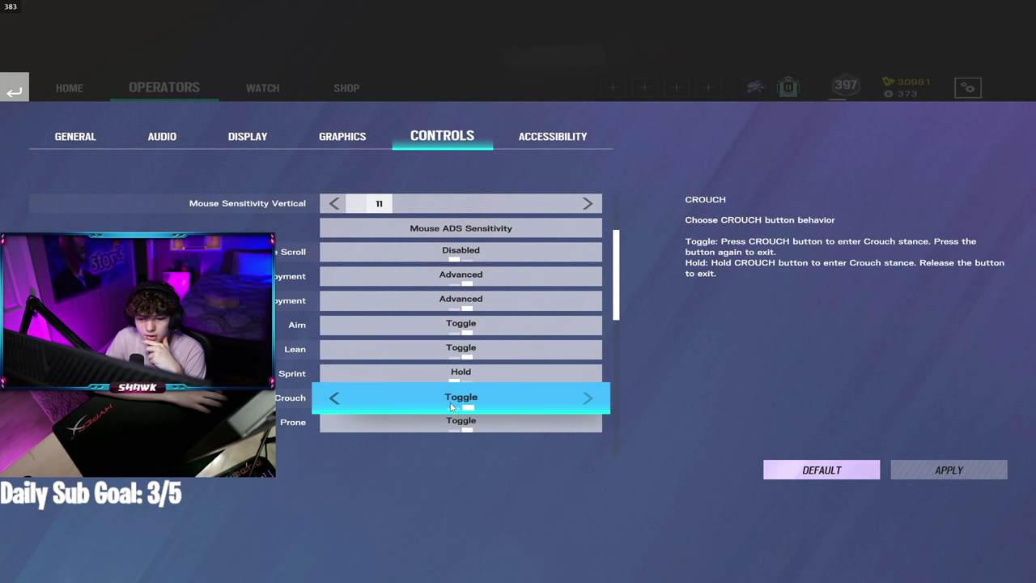
{"action": "scroll", "coordinate": [464, 407], "scroll_direction": "down", "scroll_amount": 1}
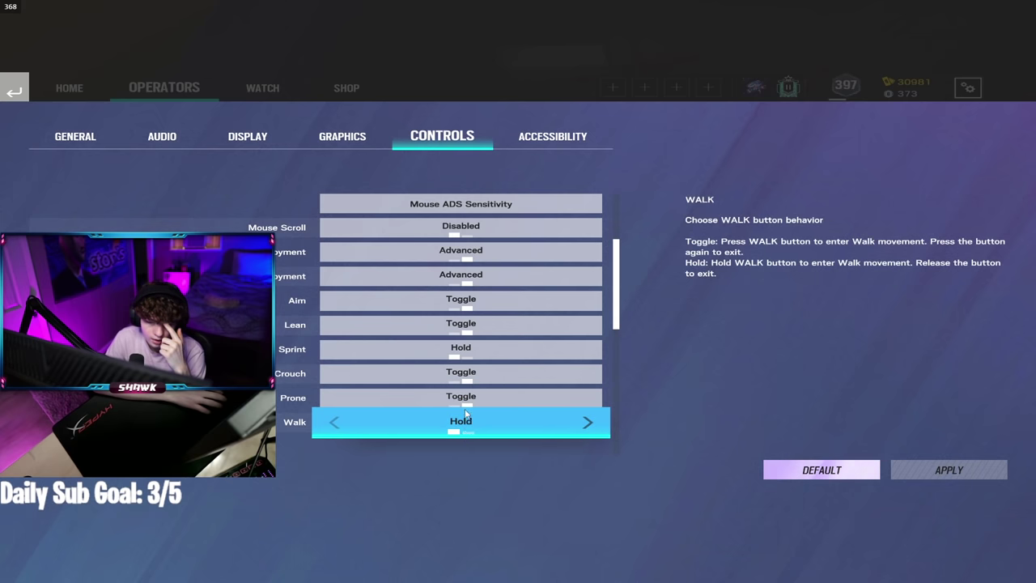
{"action": "scroll", "coordinate": [464, 407], "scroll_direction": "down", "scroll_amount": 1}
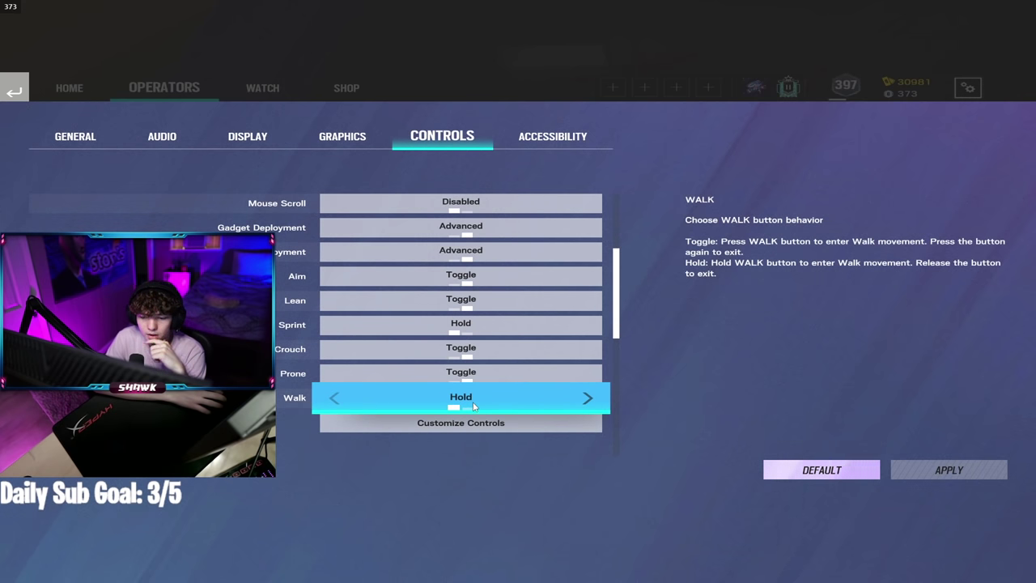
{"action": "left_click", "coordinate": [469, 408]}
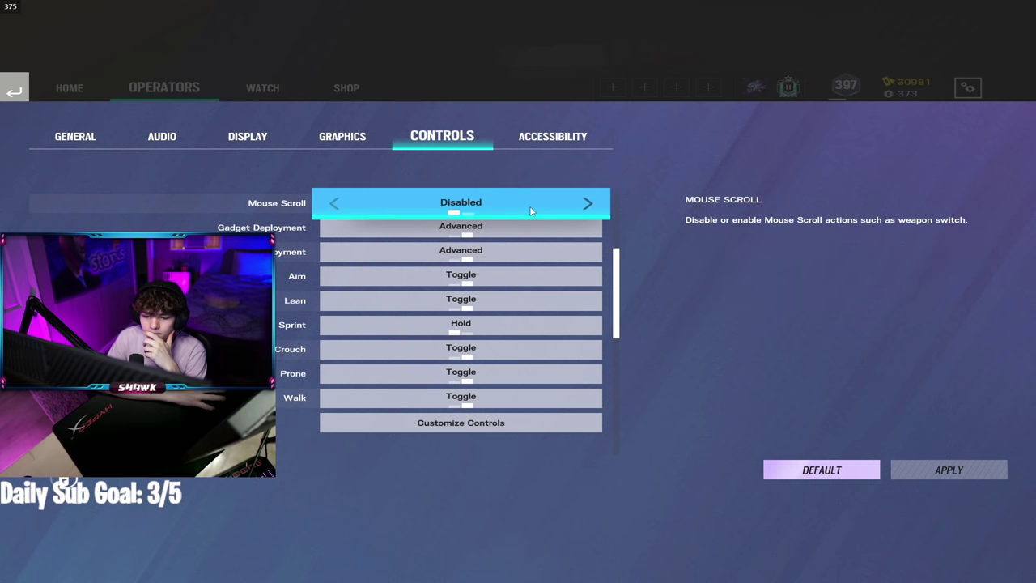
Step: Reopen the controls options, check the Mouse ADS Sensitivity values for each magnification level, and return to the controls list
{"action": "left_click", "coordinate": [75, 136]}
{"action": "left_click", "coordinate": [420, 139]}
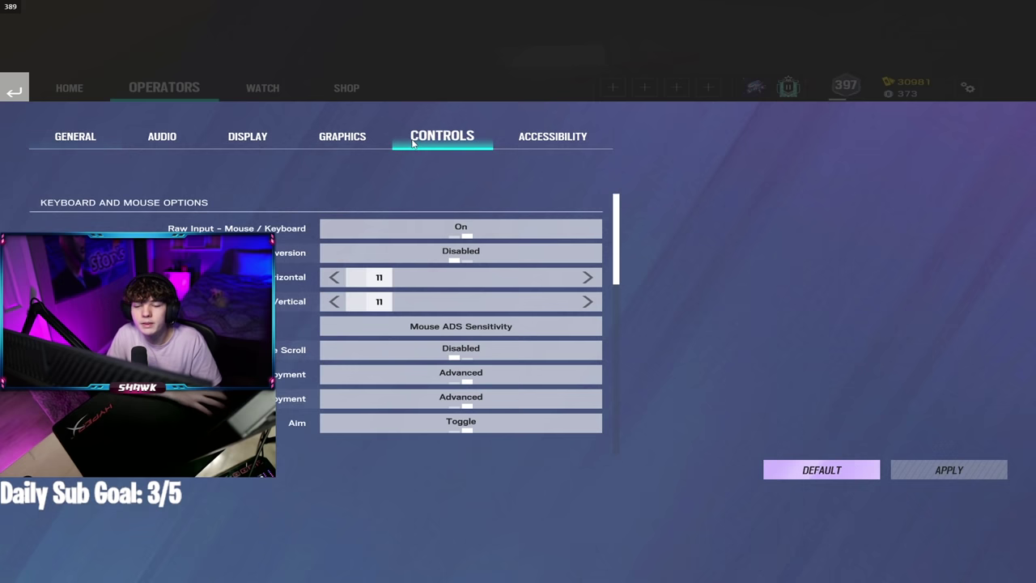
{"action": "left_click", "coordinate": [440, 325]}
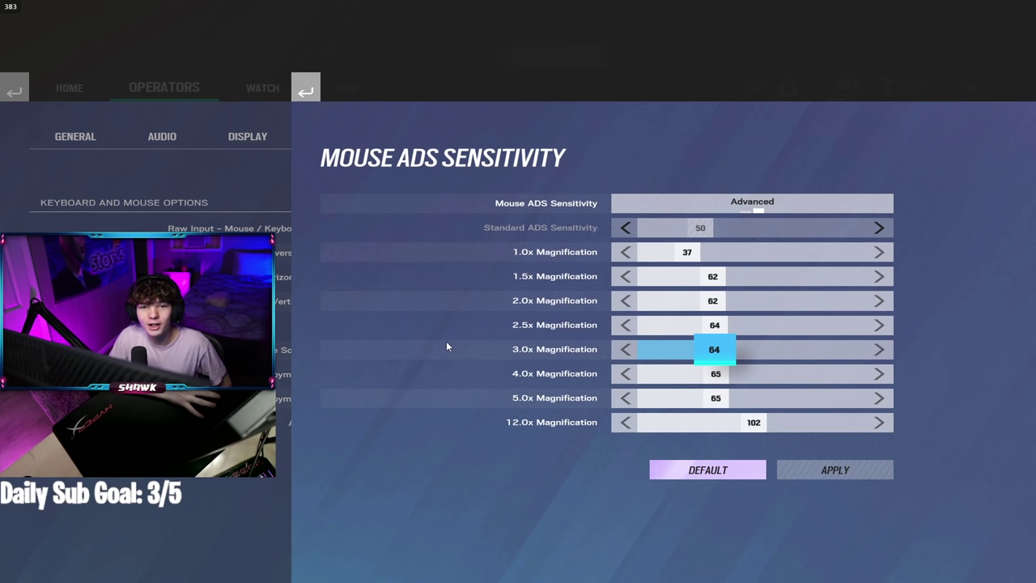
{"action": "key", "text": "Escape"}
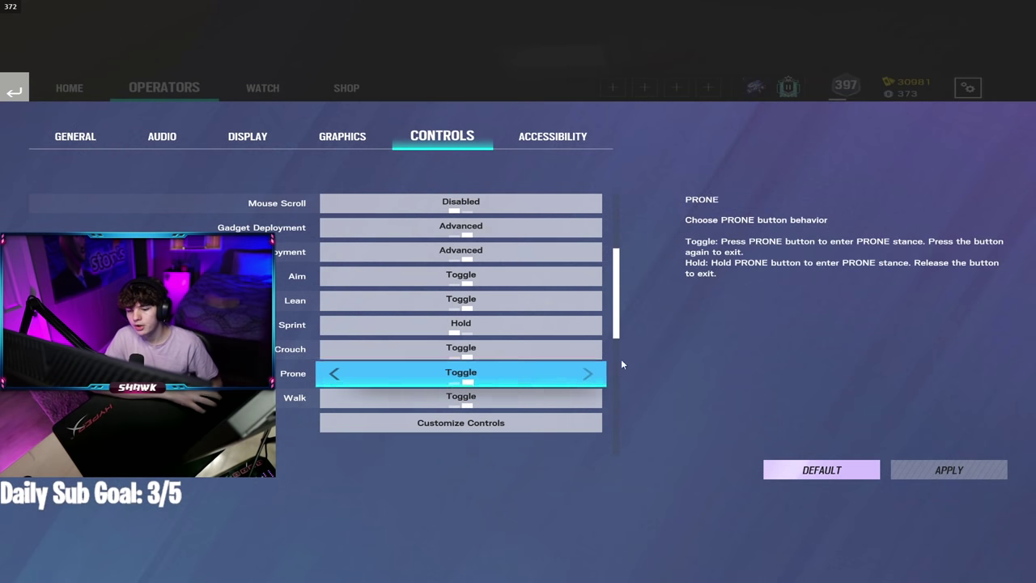
Step: Open the keyboard and mouse control customization and examine the general and character key bindings
{"action": "scroll", "coordinate": [621, 364], "scroll_direction": "down", "scroll_amount": 6}
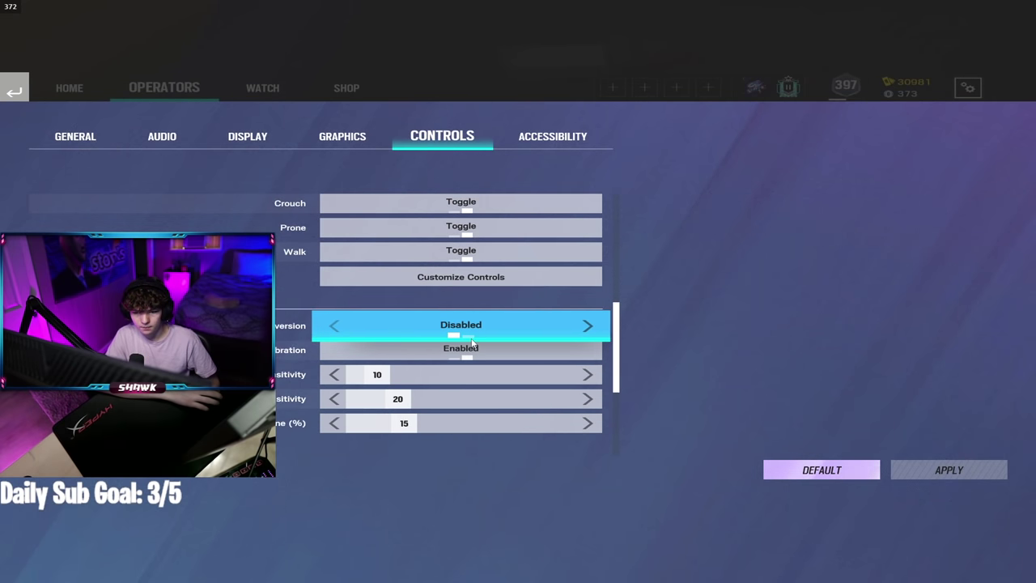
{"action": "left_click", "coordinate": [476, 253]}
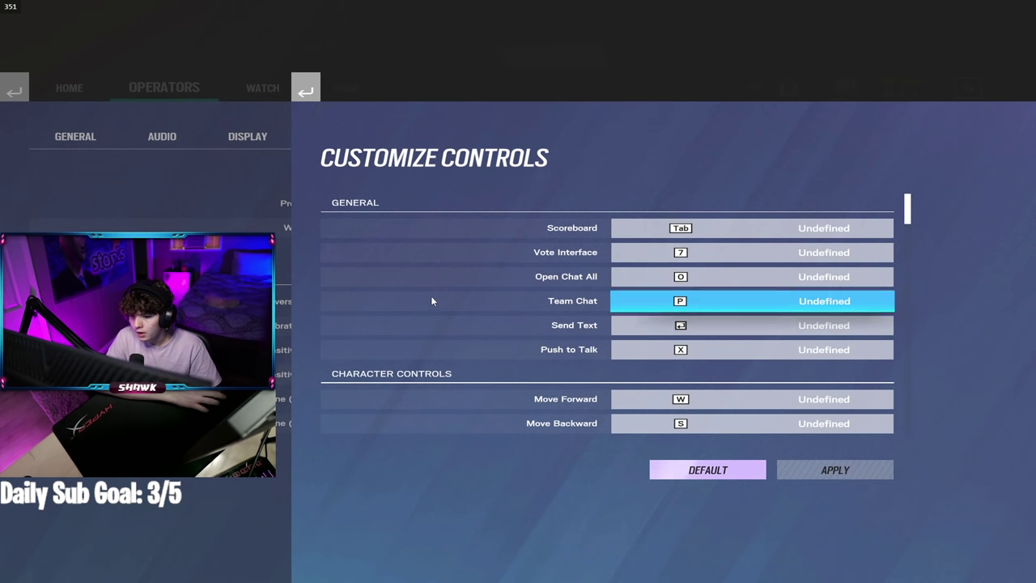
{"action": "scroll", "coordinate": [409, 298], "scroll_direction": "down", "scroll_amount": 3}
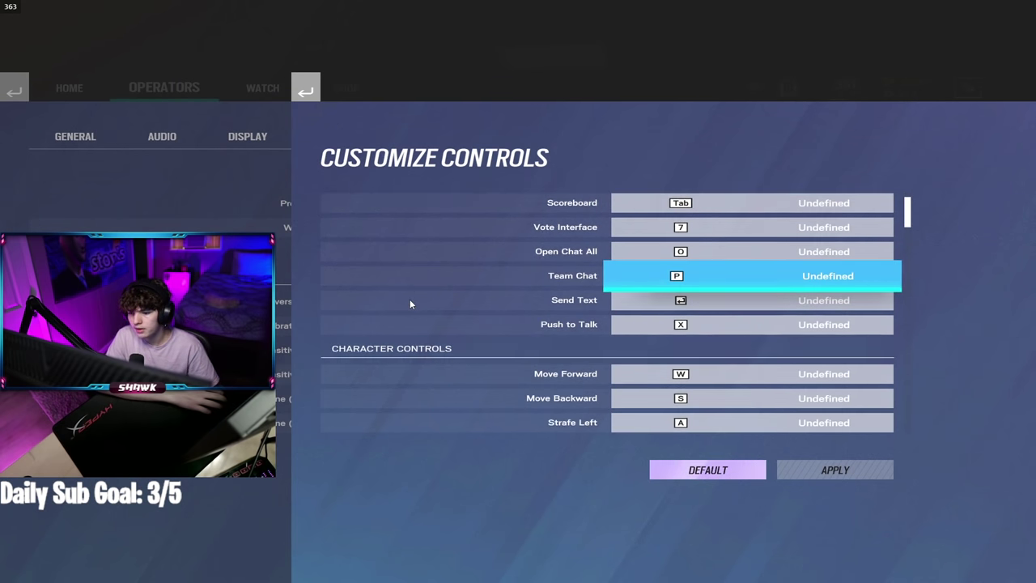
{"action": "scroll", "coordinate": [421, 321], "scroll_direction": "down", "scroll_amount": 3}
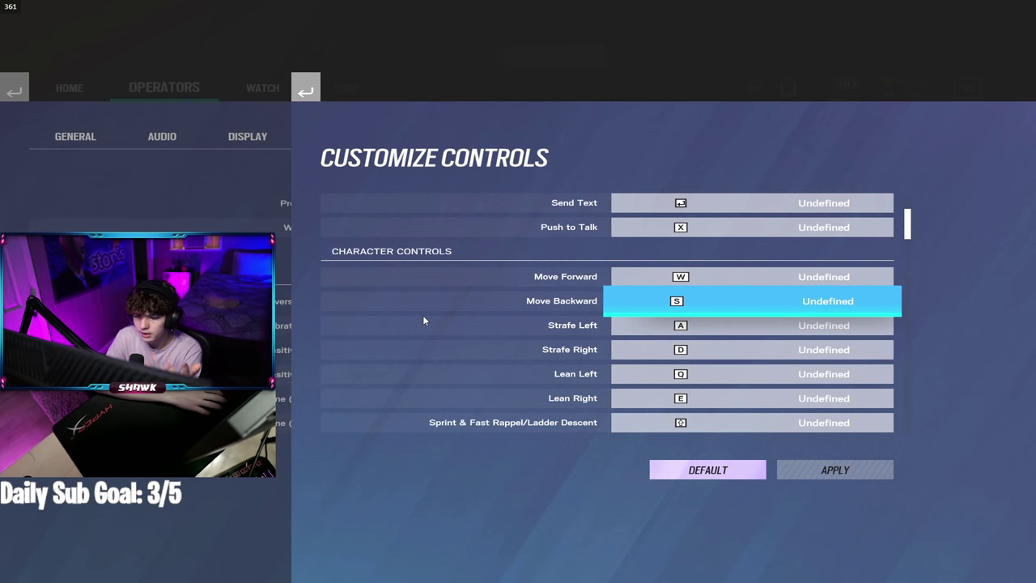
{"action": "scroll", "coordinate": [424, 318], "scroll_direction": "down", "scroll_amount": 4}
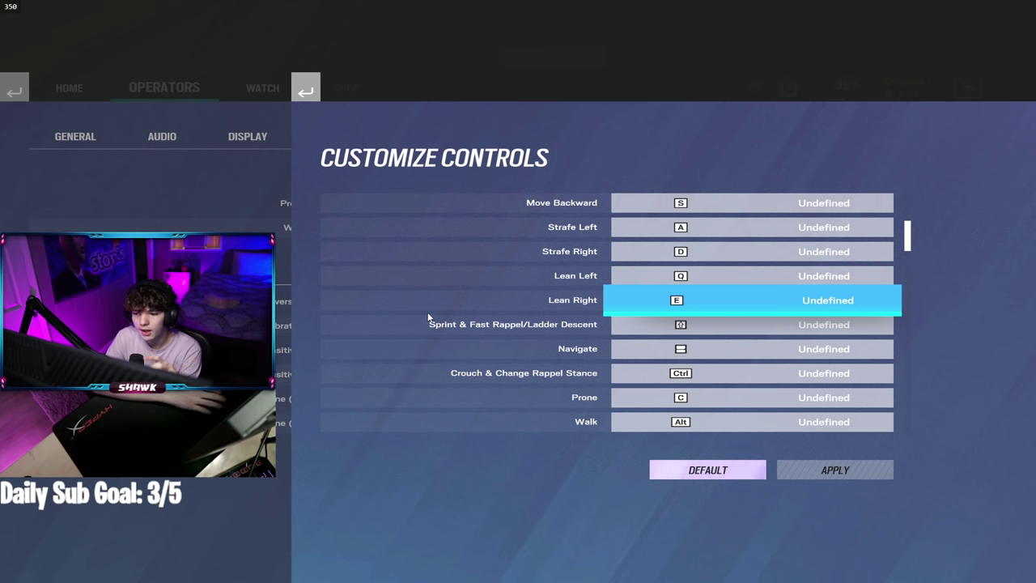
{"action": "scroll", "coordinate": [429, 317], "scroll_direction": "down", "scroll_amount": 1}
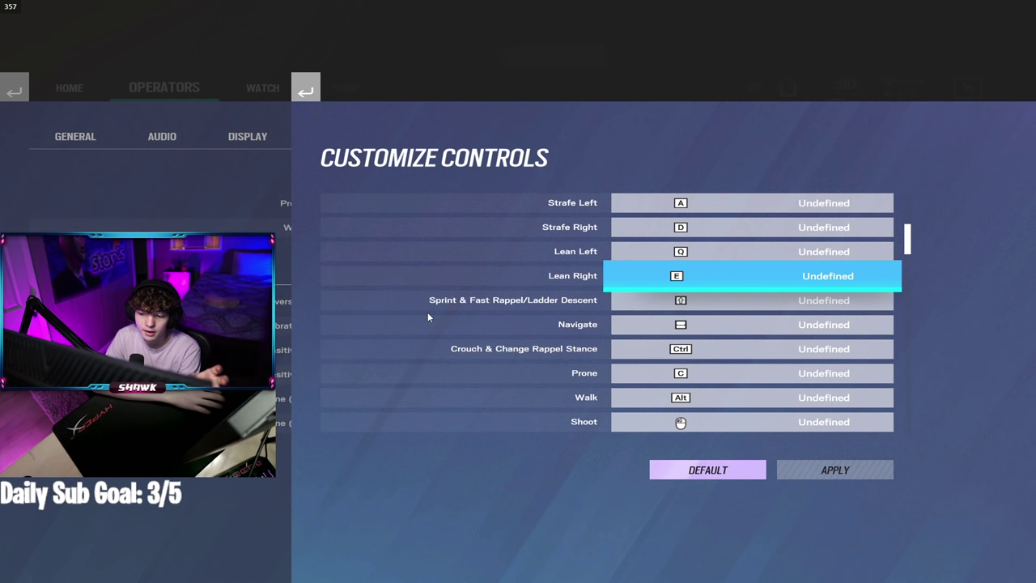
{"action": "scroll", "coordinate": [431, 312], "scroll_direction": "down", "scroll_amount": 4}
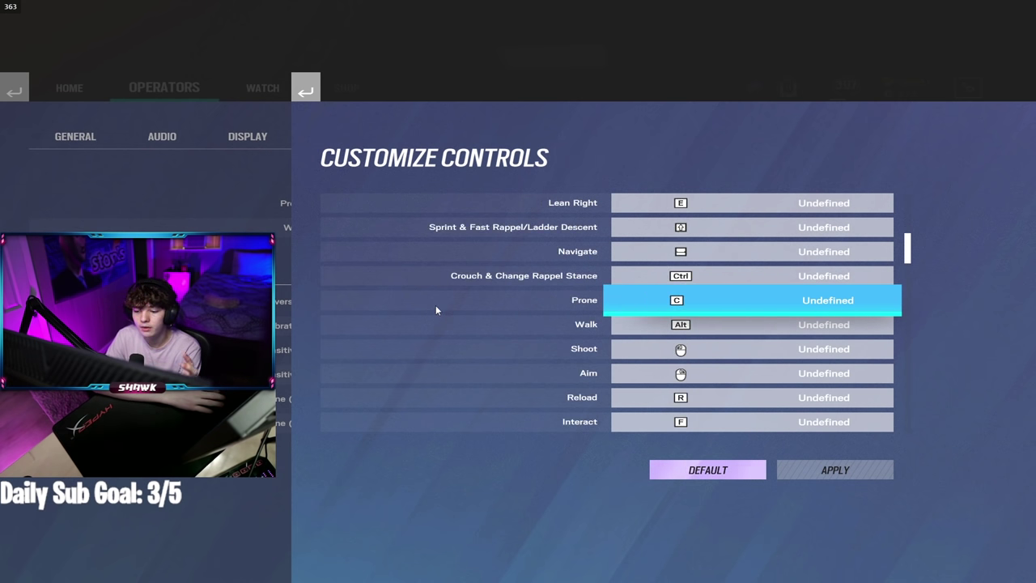
{"action": "scroll", "coordinate": [428, 303], "scroll_direction": "down", "scroll_amount": 1}
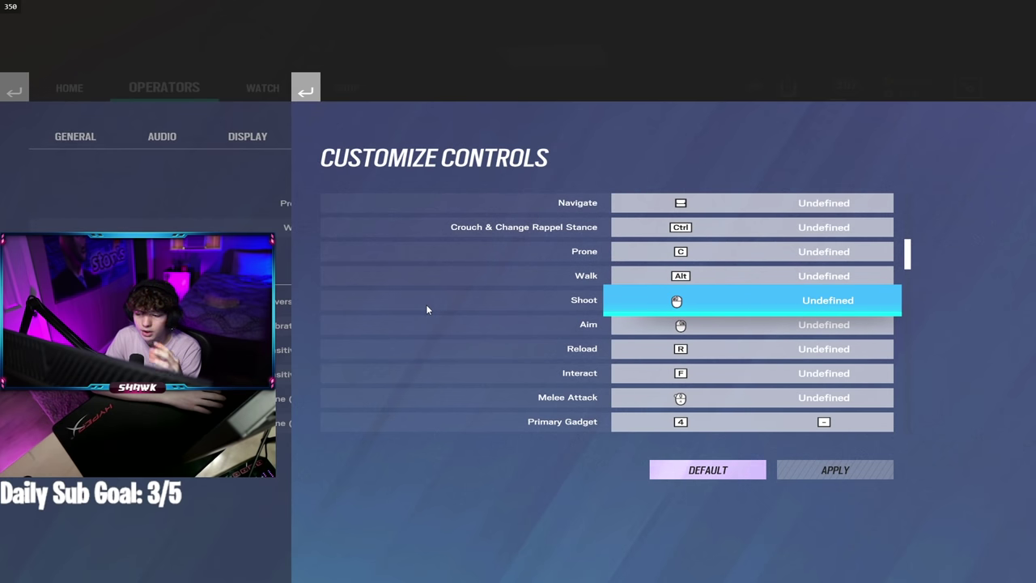
{"action": "scroll", "coordinate": [420, 317], "scroll_direction": "down", "scroll_amount": 1}
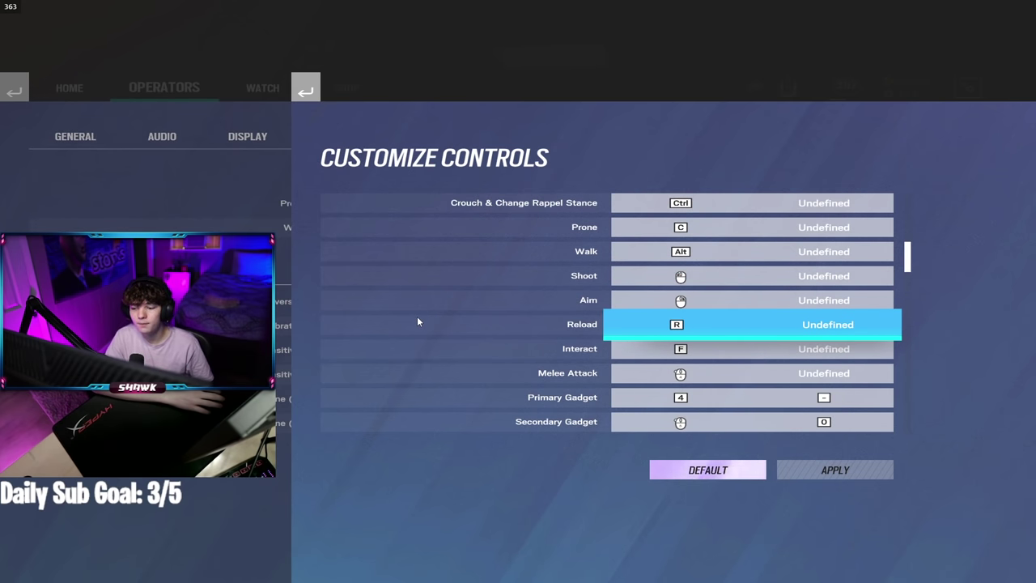
{"action": "scroll", "coordinate": [416, 320], "scroll_direction": "down", "scroll_amount": 2}
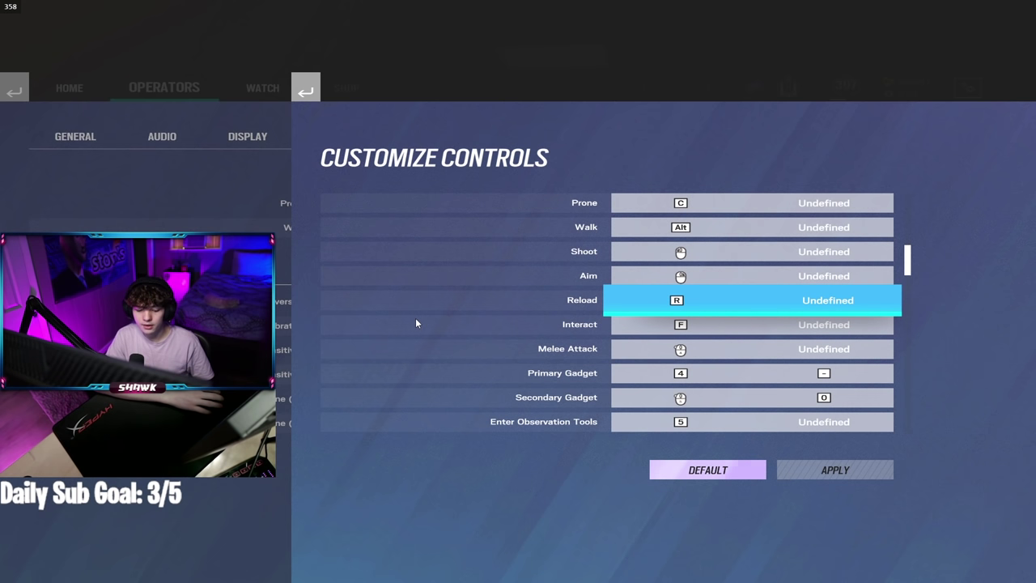
{"action": "scroll", "coordinate": [413, 324], "scroll_direction": "down", "scroll_amount": 1}
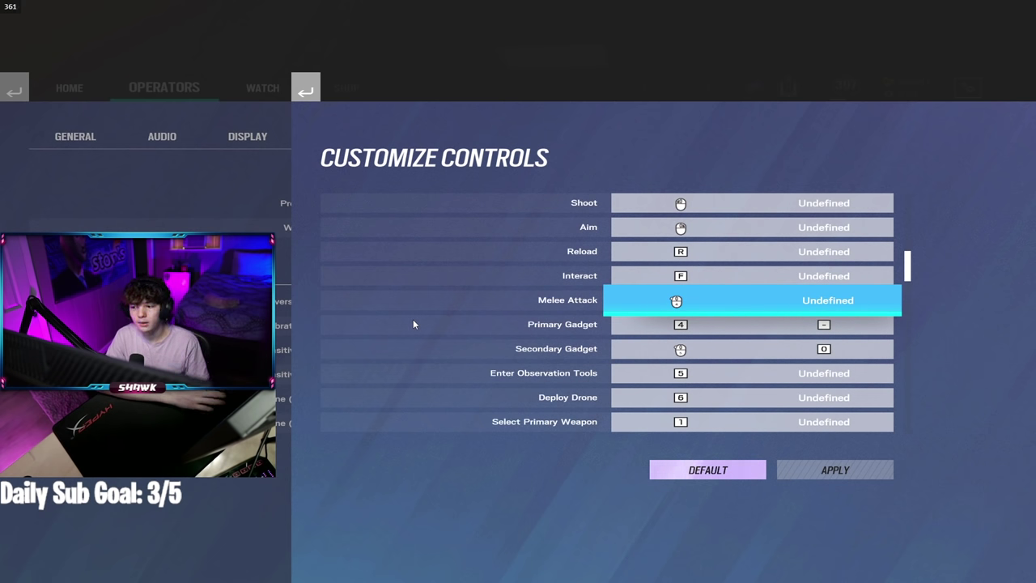
{"action": "scroll", "coordinate": [413, 322], "scroll_direction": "down", "scroll_amount": 3}
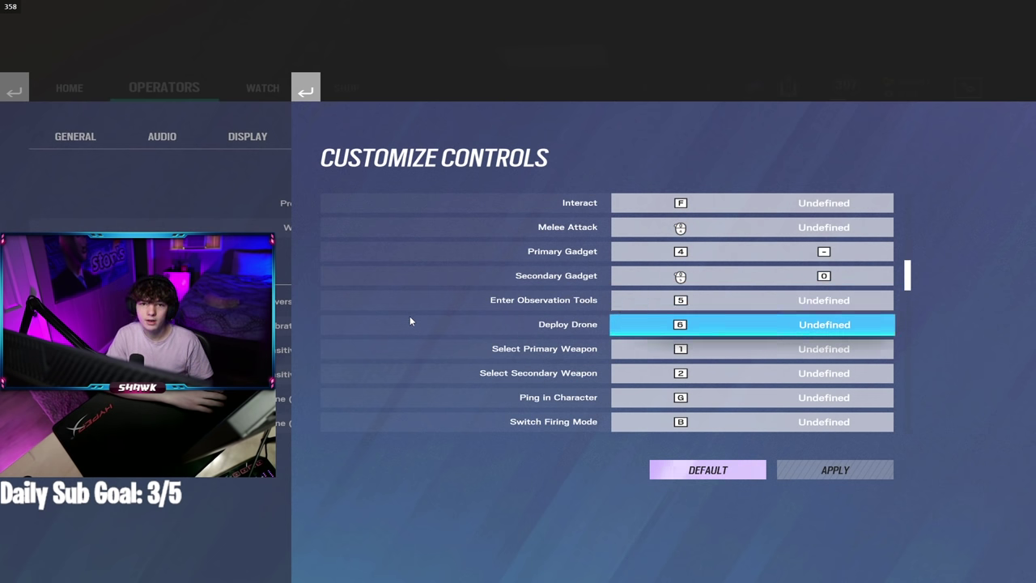
{"action": "scroll", "coordinate": [410, 321], "scroll_direction": "down", "scroll_amount": 2}
{"action": "scroll", "coordinate": [409, 320], "scroll_direction": "down", "scroll_amount": 2}
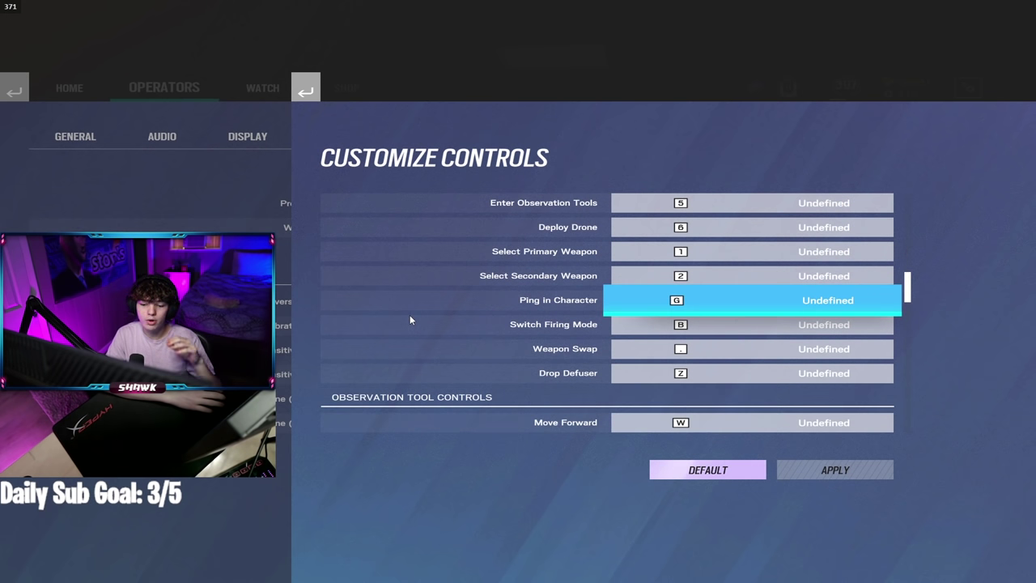
Step: Examine the remaining character key bindings and the observation tool bindings in the control customization
{"action": "scroll", "coordinate": [409, 319], "scroll_direction": "down", "scroll_amount": 2}
{"action": "scroll", "coordinate": [409, 319], "scroll_direction": "down", "scroll_amount": 1}
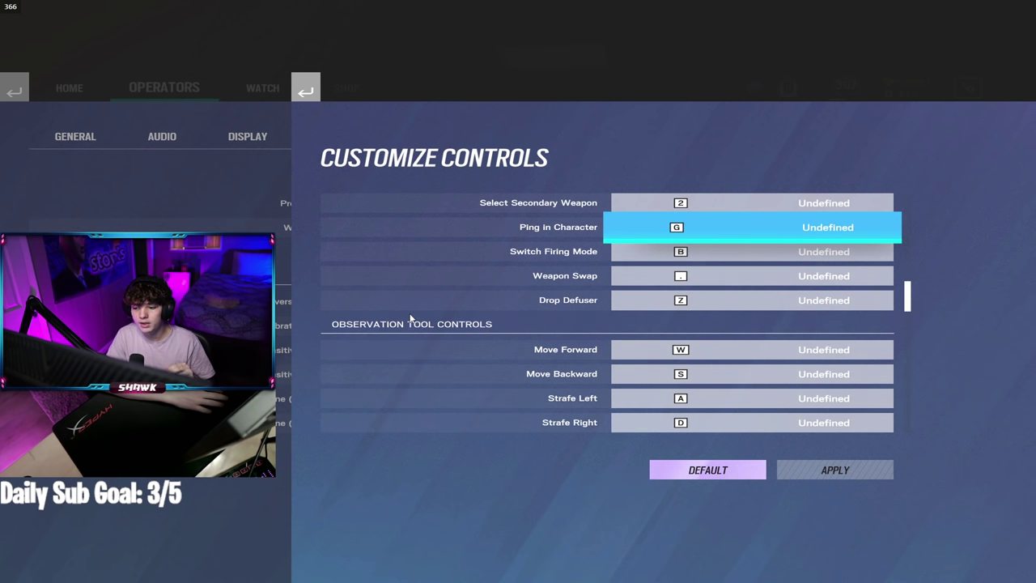
{"action": "scroll", "coordinate": [410, 318], "scroll_direction": "down", "scroll_amount": 4}
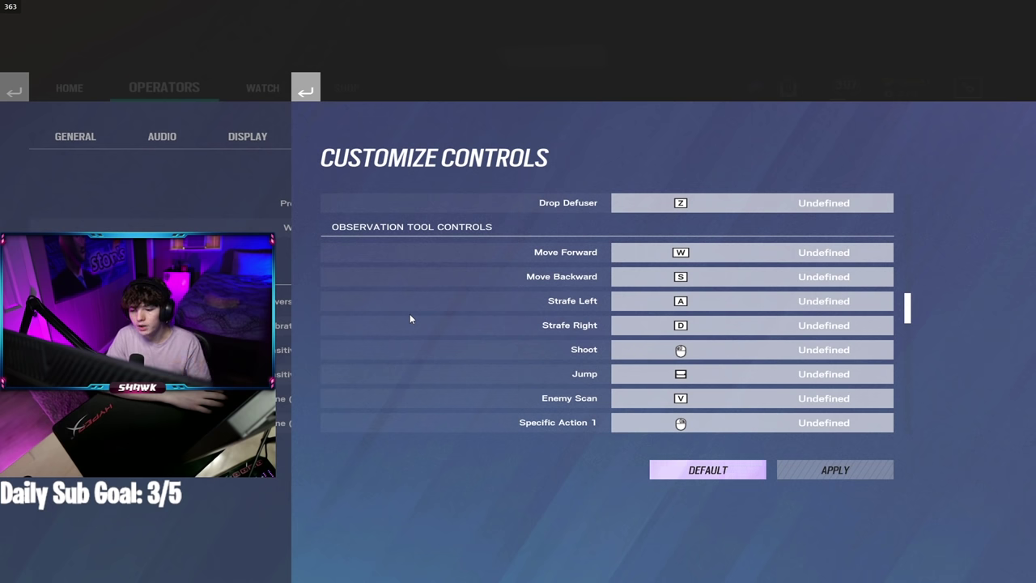
{"action": "scroll", "coordinate": [409, 318], "scroll_direction": "down", "scroll_amount": 1}
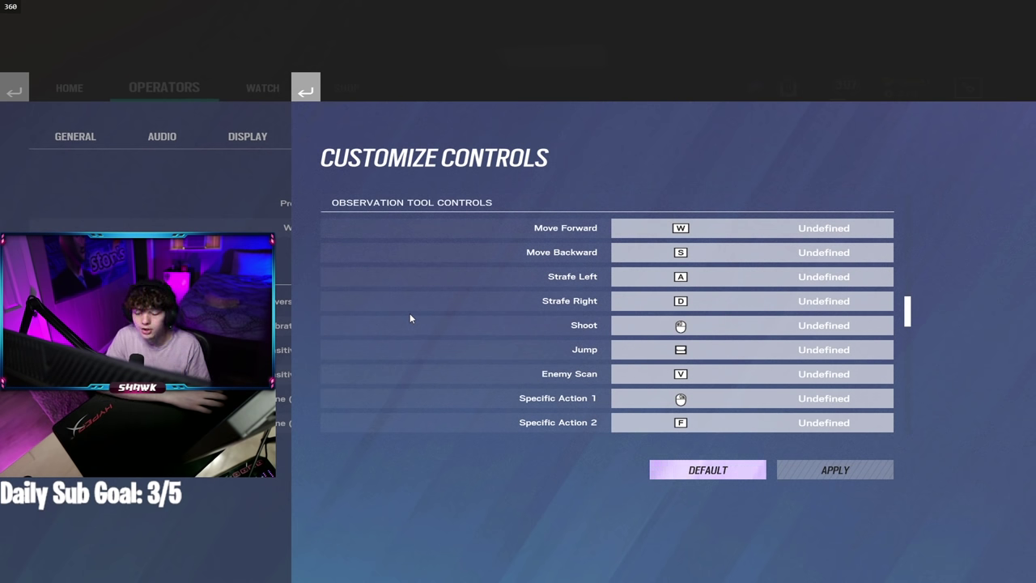
{"action": "scroll", "coordinate": [410, 318], "scroll_direction": "down", "scroll_amount": 2}
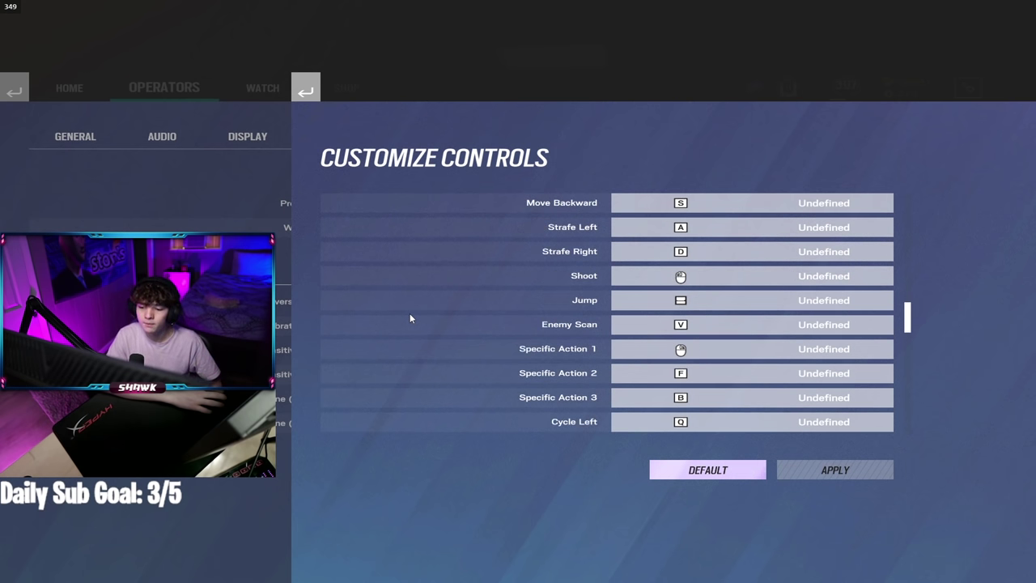
{"action": "scroll", "coordinate": [409, 317], "scroll_direction": "down", "scroll_amount": 4}
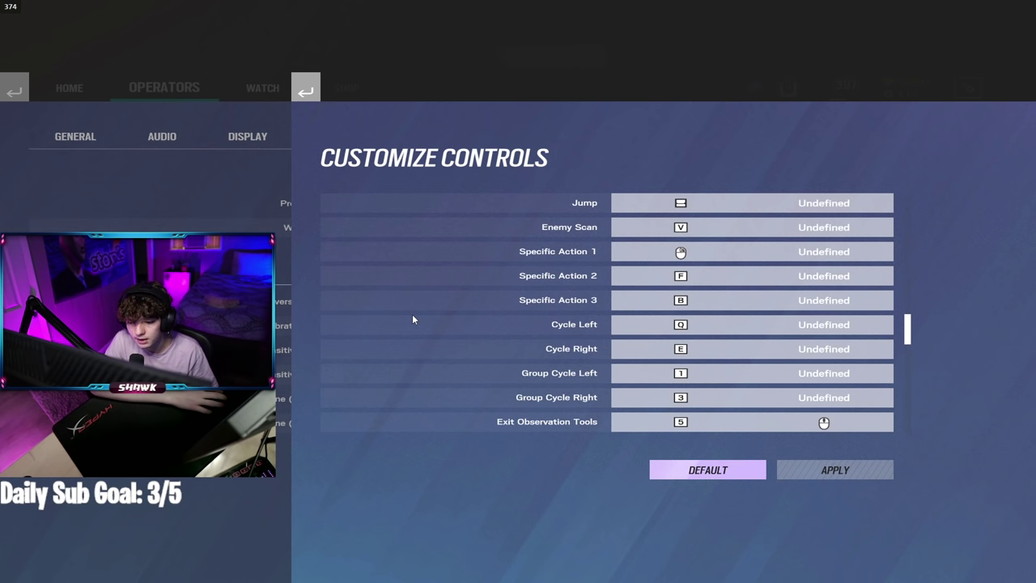
{"action": "scroll", "coordinate": [412, 315], "scroll_direction": "down", "scroll_amount": 3}
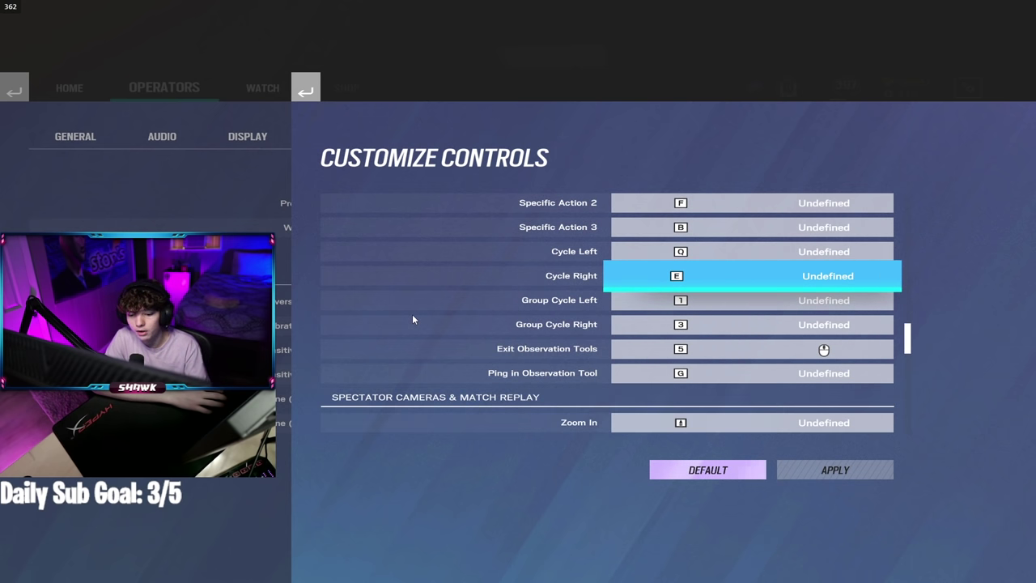
{"action": "scroll", "coordinate": [412, 315], "scroll_direction": "down", "scroll_amount": 3}
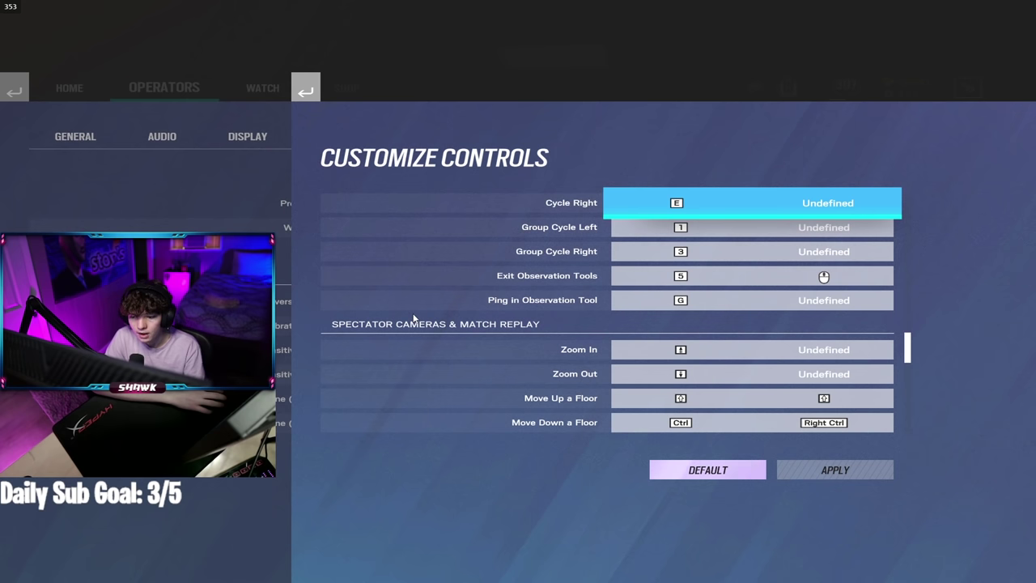
{"action": "scroll", "coordinate": [413, 316], "scroll_direction": "down", "scroll_amount": 1}
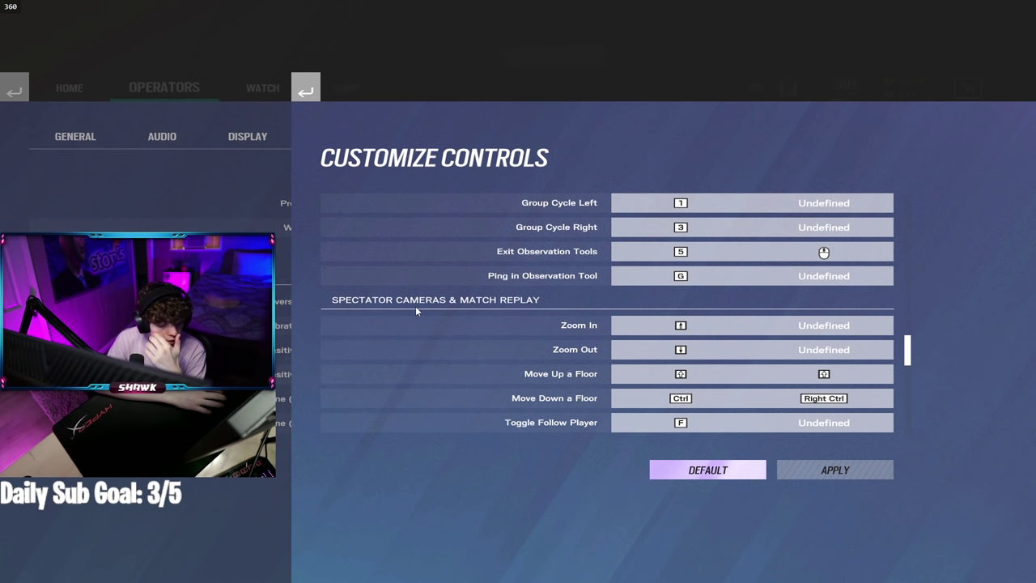
Step: Examine the spectator cameras and match replay key bindings through Toggle Control Bar and return to the controls options
{"action": "scroll", "coordinate": [415, 310], "scroll_direction": "down", "scroll_amount": 4}
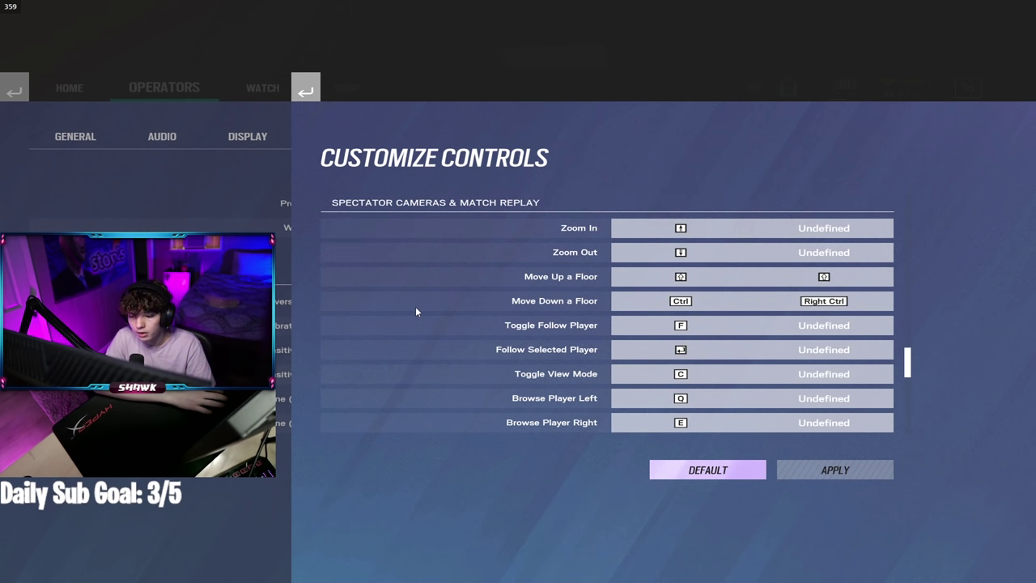
{"action": "scroll", "coordinate": [416, 311], "scroll_direction": "down", "scroll_amount": 1}
{"action": "scroll", "coordinate": [415, 308], "scroll_direction": "down", "scroll_amount": 3}
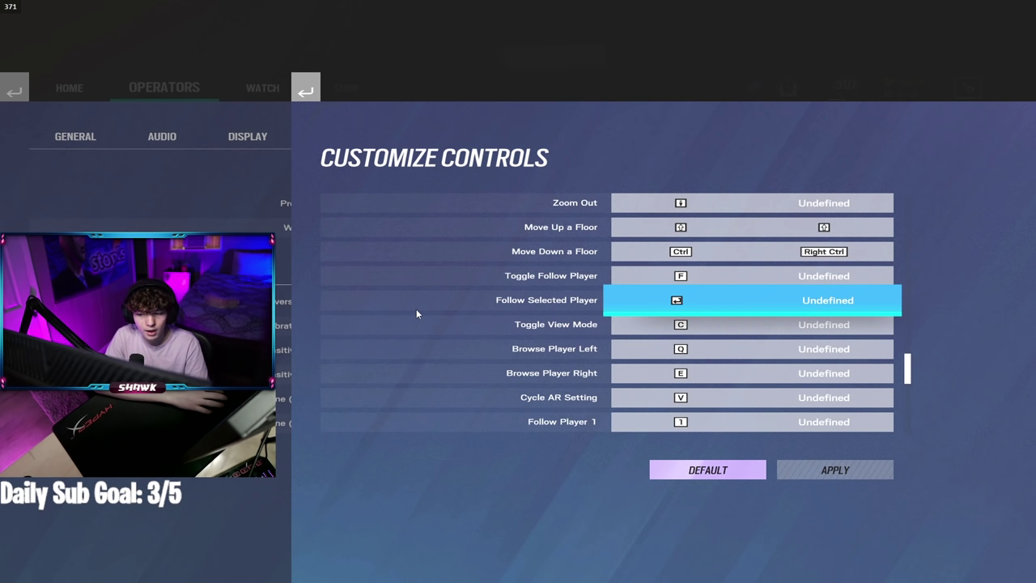
{"action": "scroll", "coordinate": [417, 313], "scroll_direction": "down", "scroll_amount": 1}
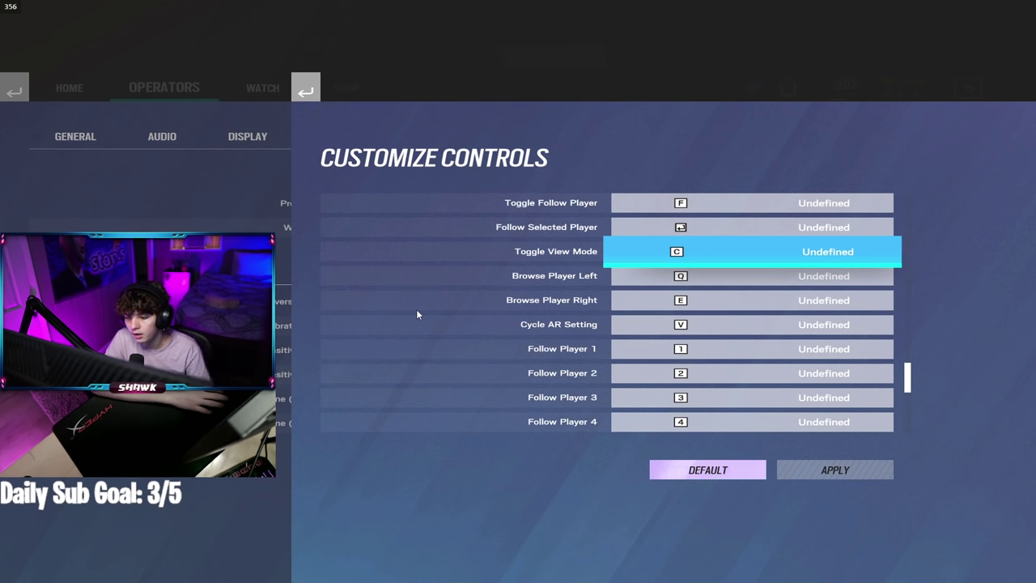
{"action": "scroll", "coordinate": [417, 314], "scroll_direction": "down", "scroll_amount": 3}
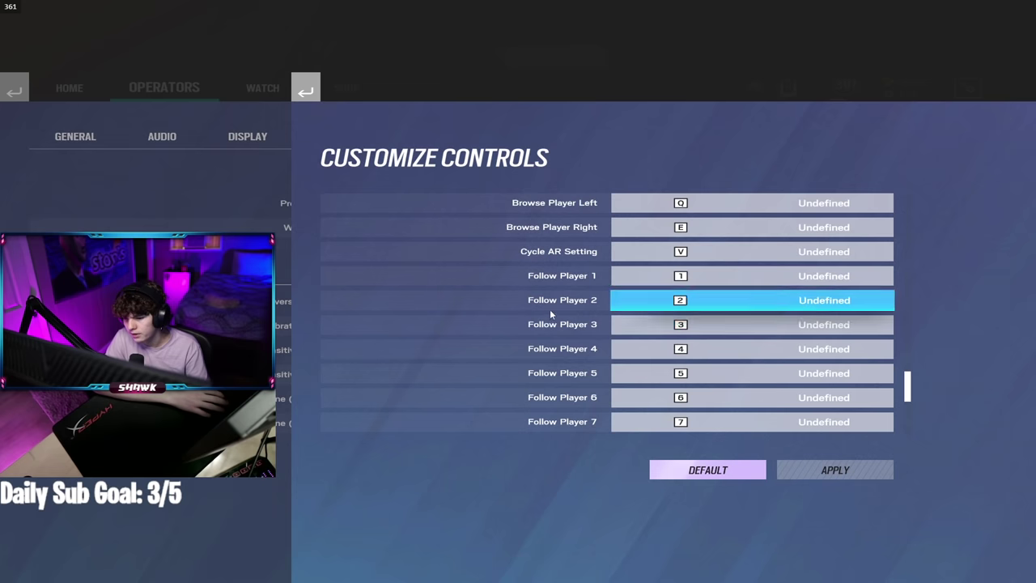
{"action": "scroll", "coordinate": [549, 314], "scroll_direction": "down", "scroll_amount": 11}
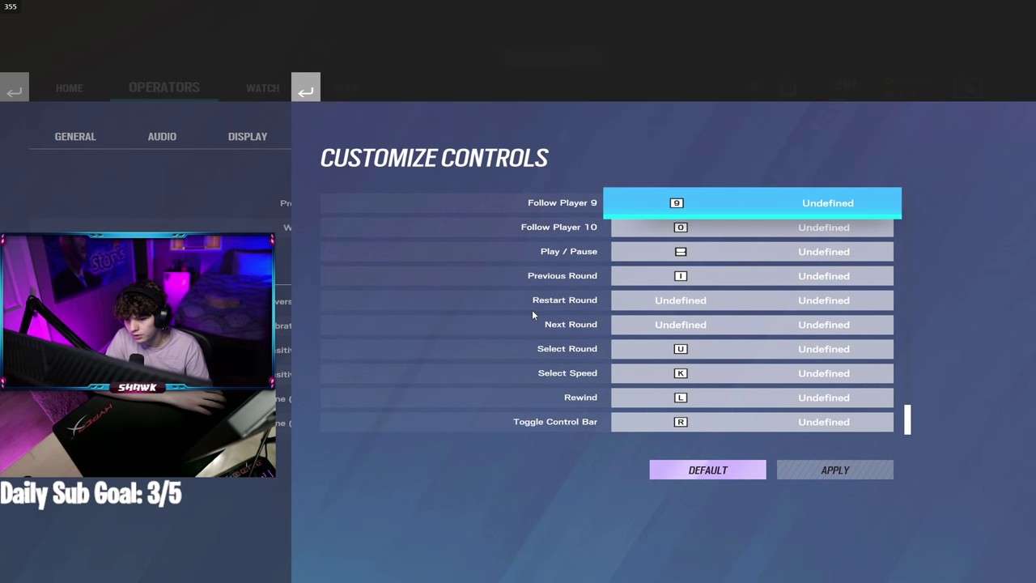
{"action": "key", "text": "Escape"}
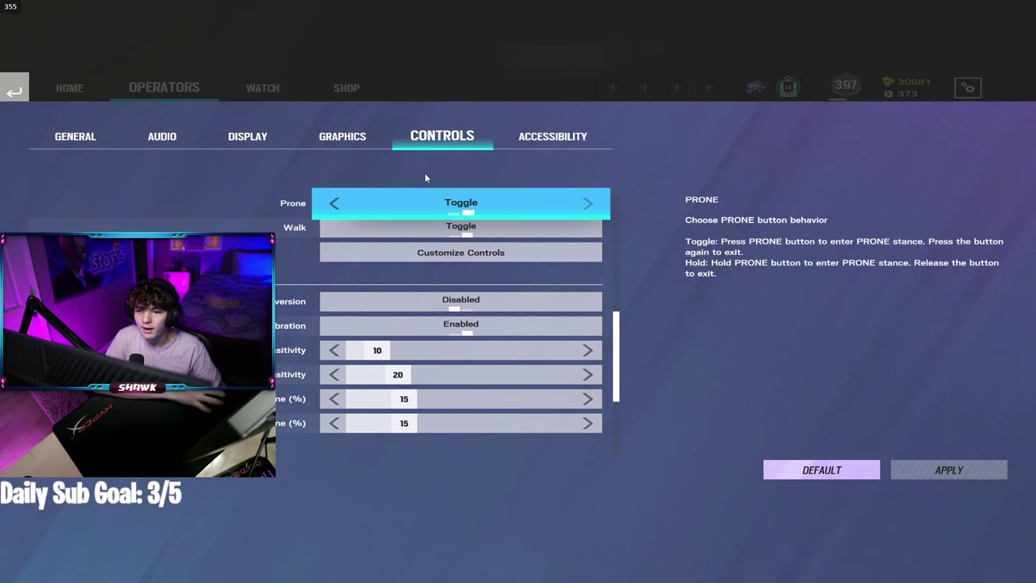
Step: Check the accessibility options, including the optic color and opacity, and go back to the general options
{"action": "left_click", "coordinate": [535, 137]}
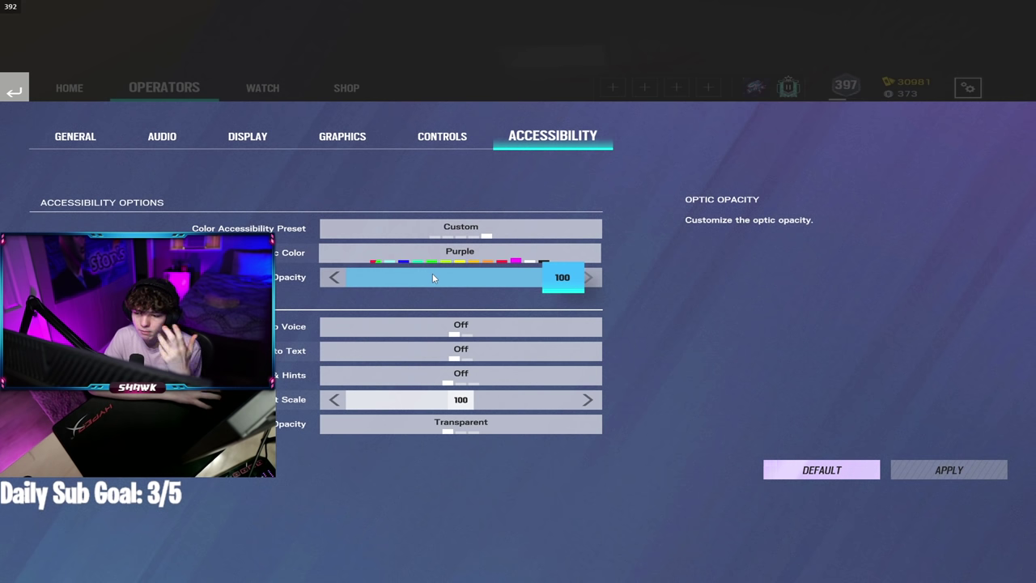
{"action": "left_click", "coordinate": [96, 140]}
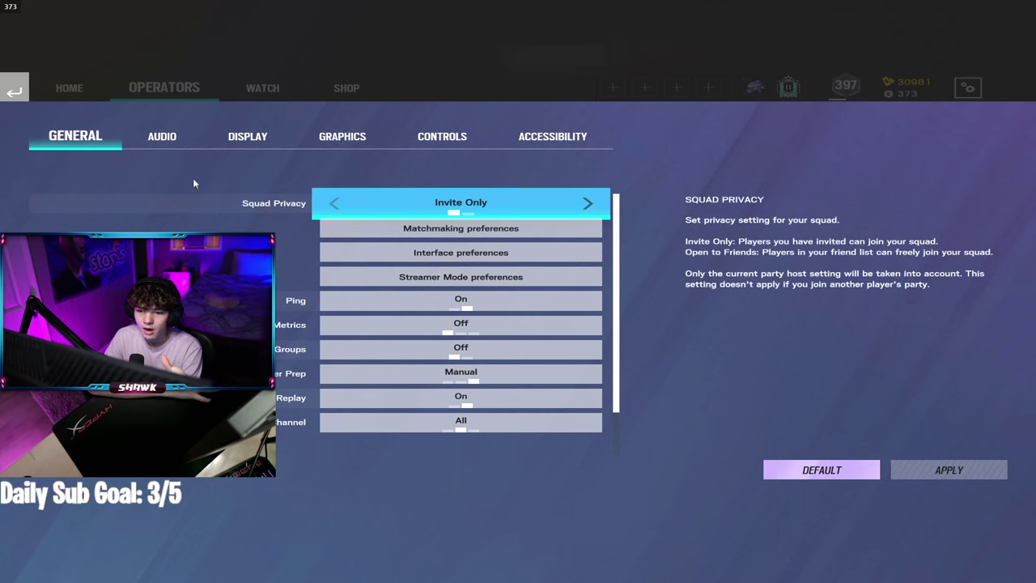